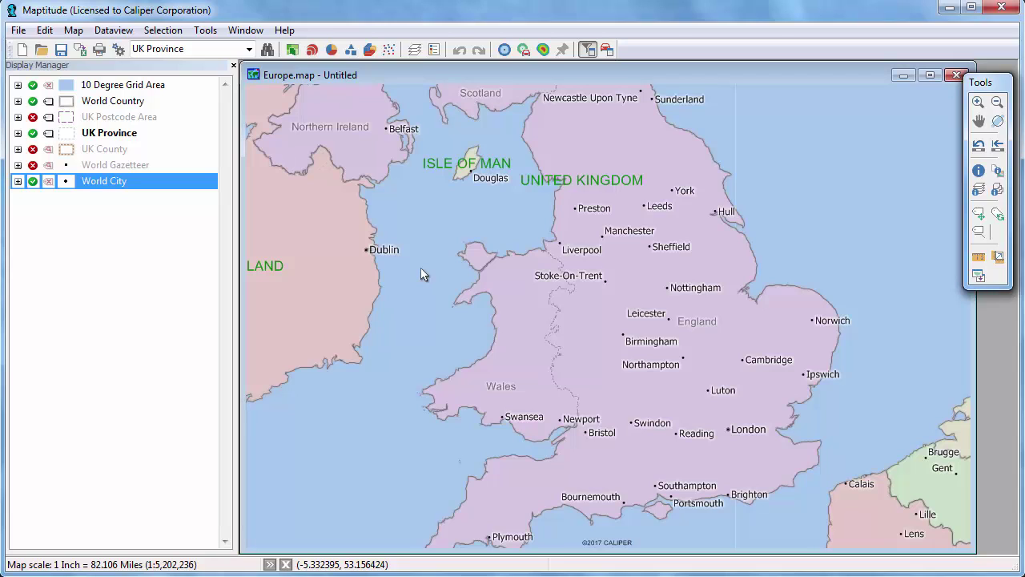
- Open the Labels dialog for the World Country layer from the Display Manager
{"action": "left_click", "coordinate": [74, 30]}
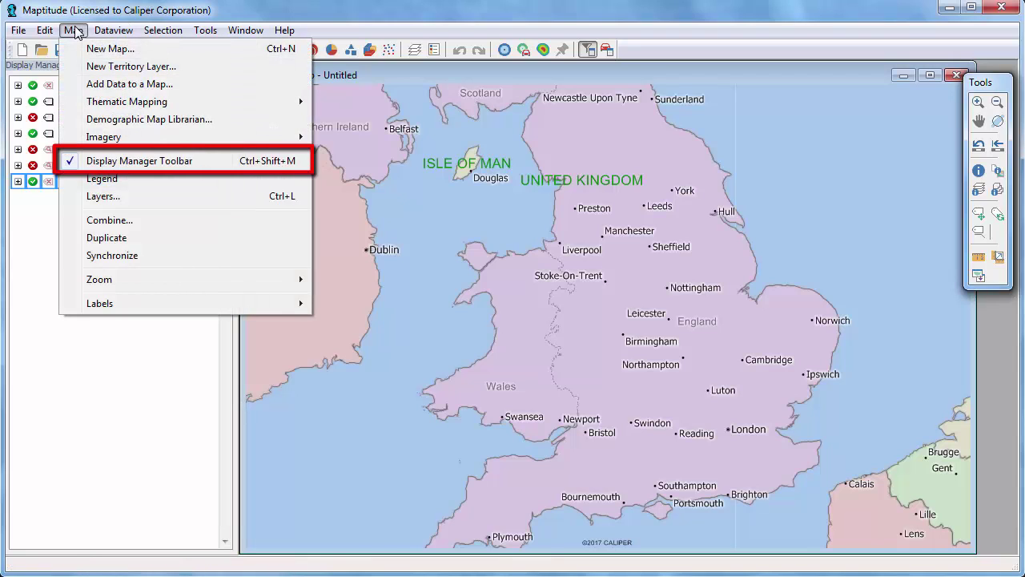
{"action": "left_click", "coordinate": [74, 31]}
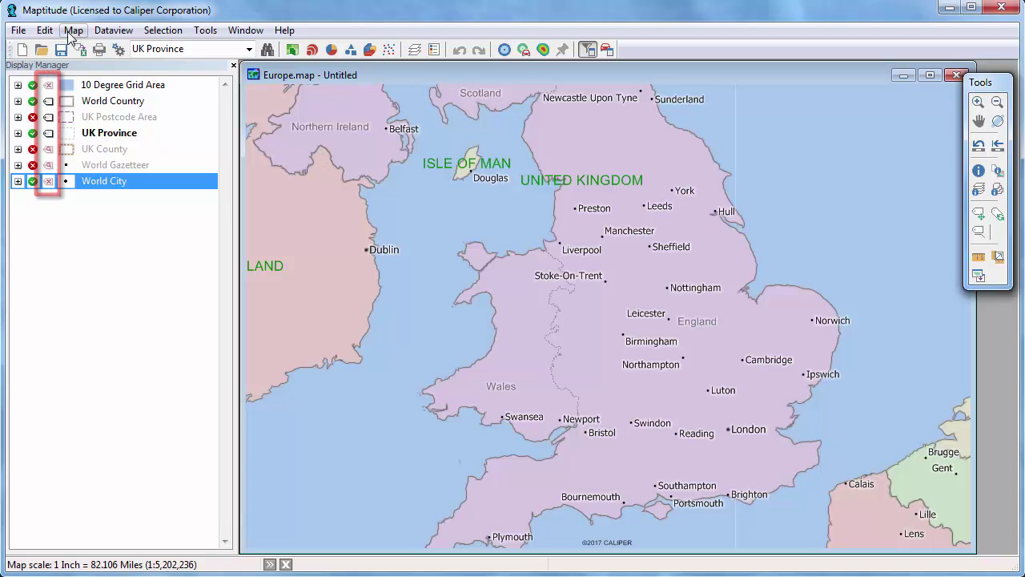
{"action": "left_click", "coordinate": [48, 101]}
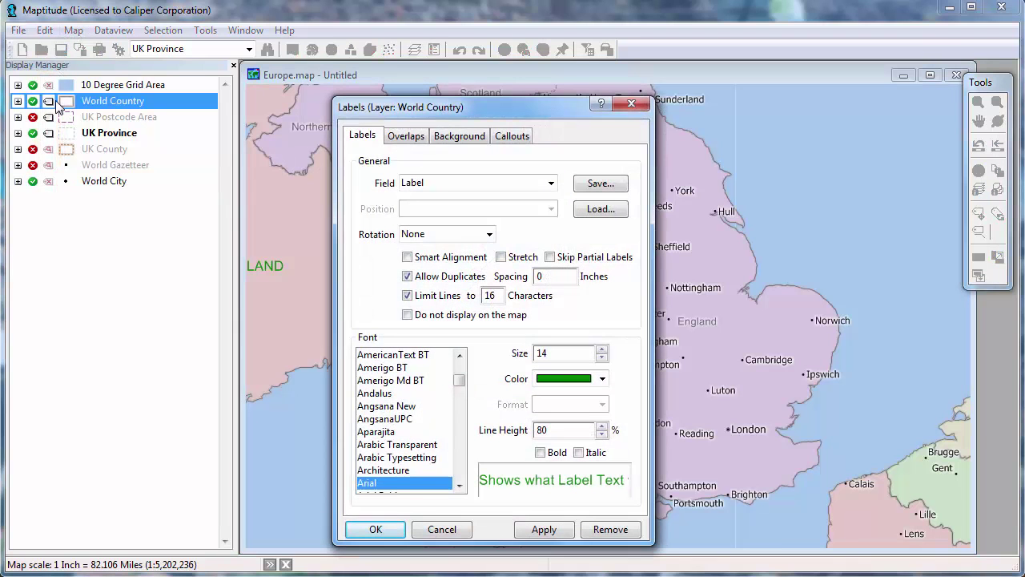
- Set the World Country labels to size 18 in black and confirm
{"action": "left_click", "coordinate": [602, 349]}
{"action": "left_click", "coordinate": [603, 350]}
{"action": "left_click", "coordinate": [601, 378]}
{"action": "left_click_drag", "start_coordinate": [602, 427], "coordinate": [602, 414]}
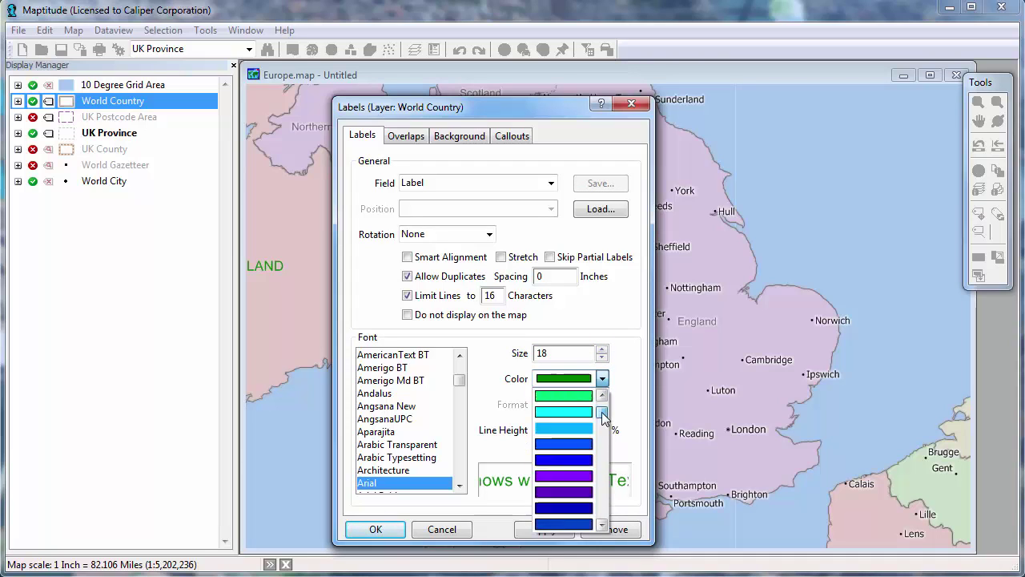
{"action": "left_click", "coordinate": [584, 400]}
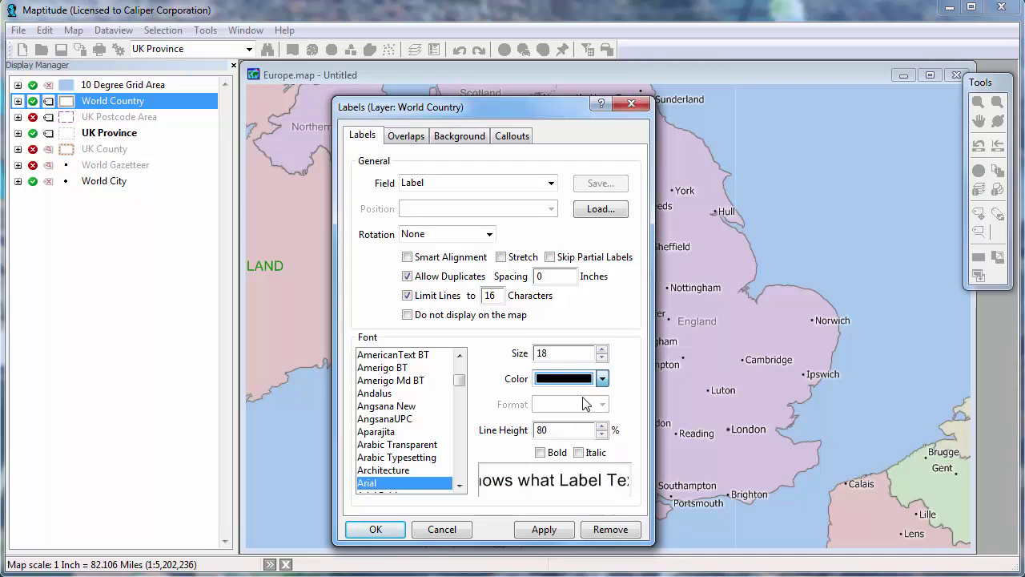
{"action": "left_click", "coordinate": [389, 531]}
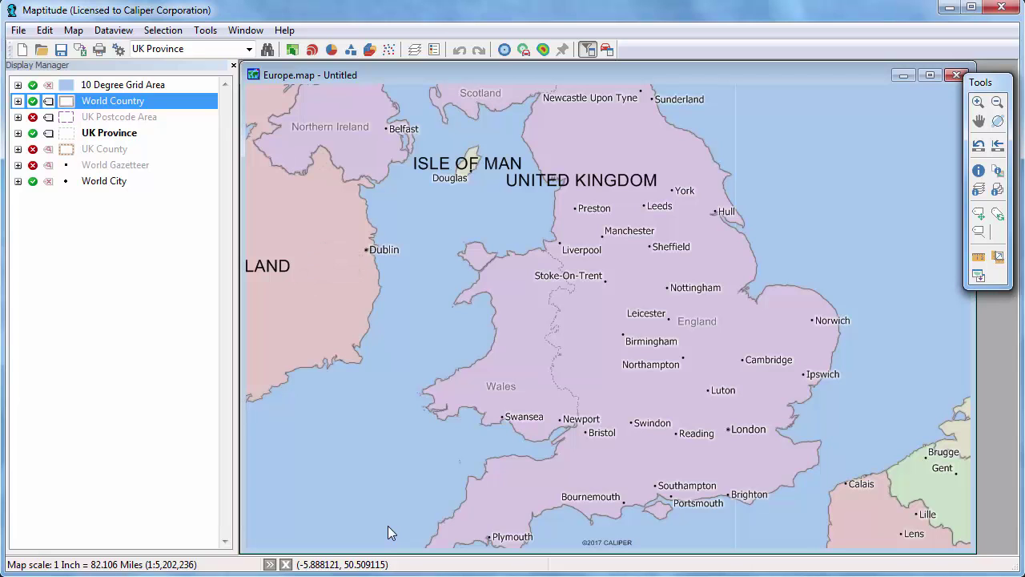
- Enable Skip Partial Labels and Smart Alignment for country labels, applying each
{"action": "left_click", "coordinate": [48, 102]}
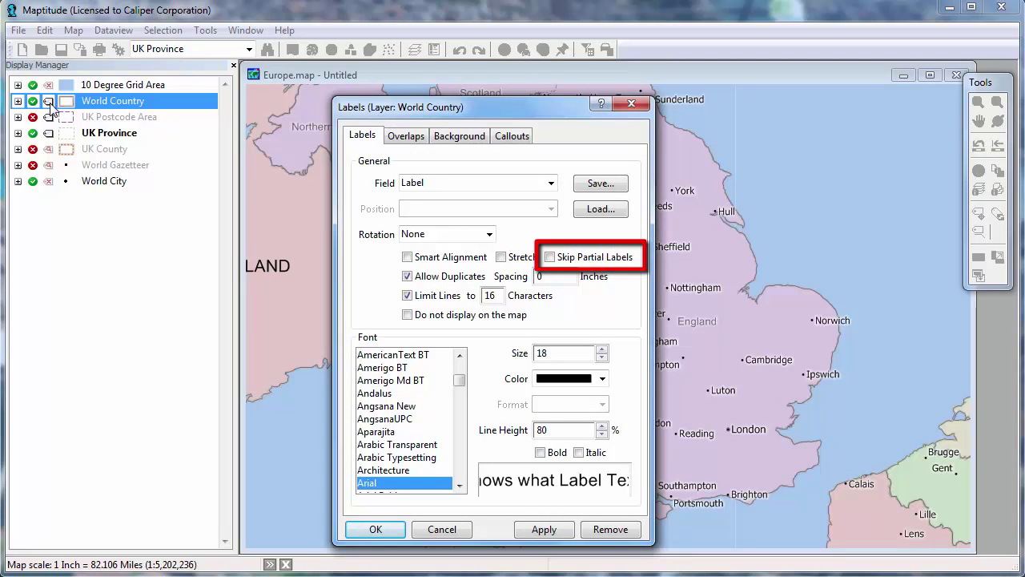
{"action": "left_click", "coordinate": [550, 257]}
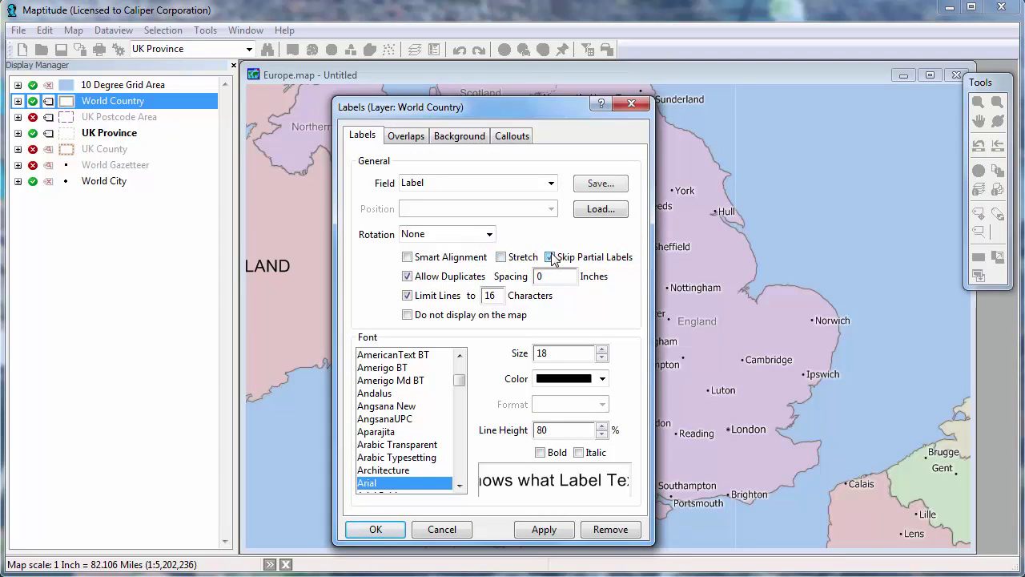
{"action": "left_click", "coordinate": [558, 530]}
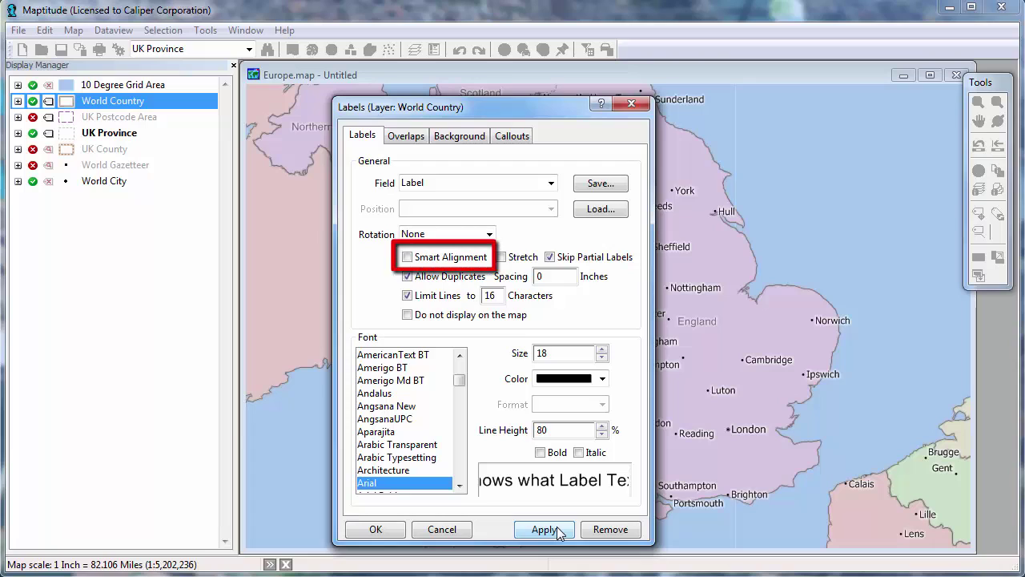
{"action": "left_click", "coordinate": [406, 258]}
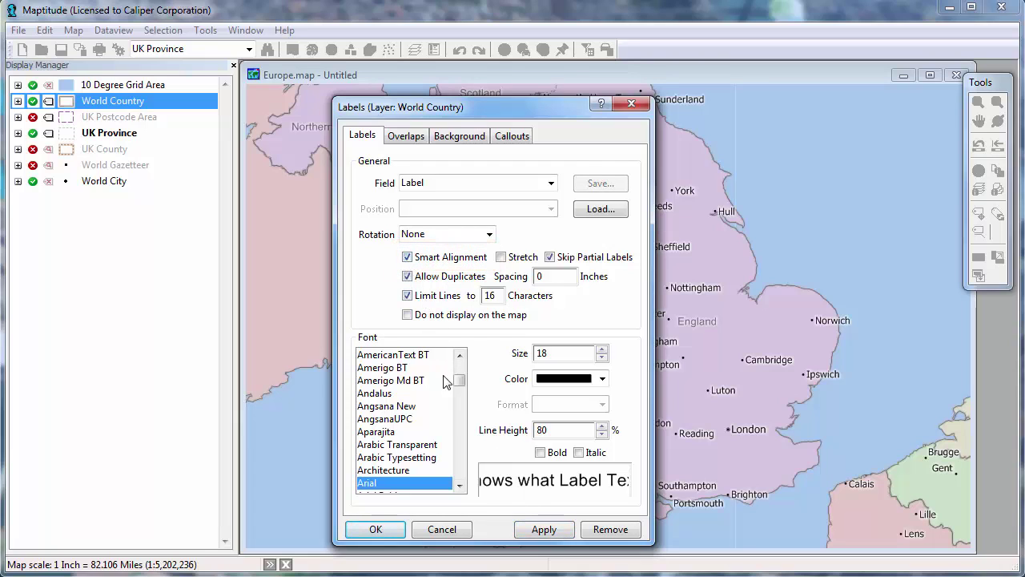
{"action": "left_click", "coordinate": [541, 534]}
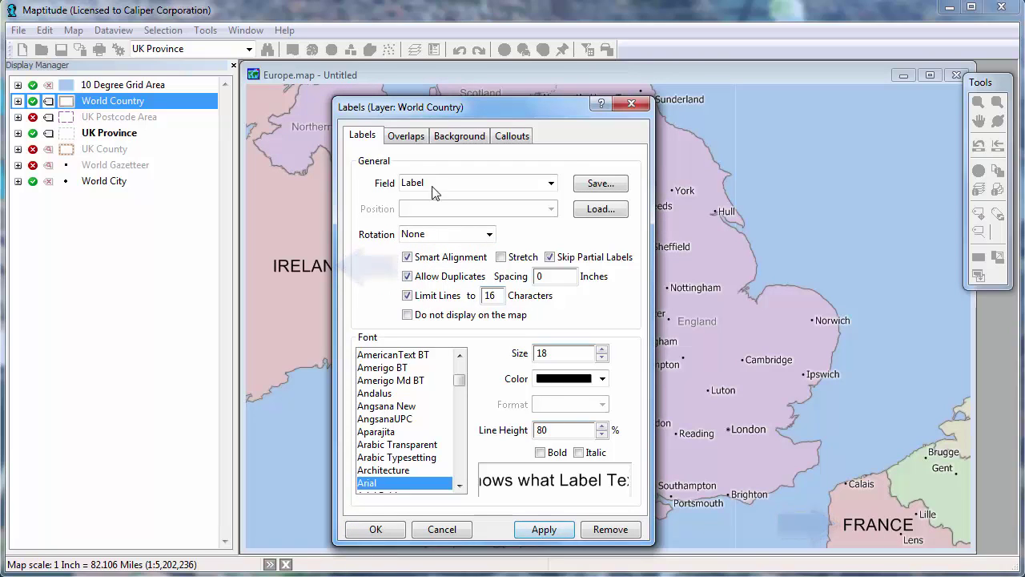
{"action": "left_click", "coordinate": [407, 138]}
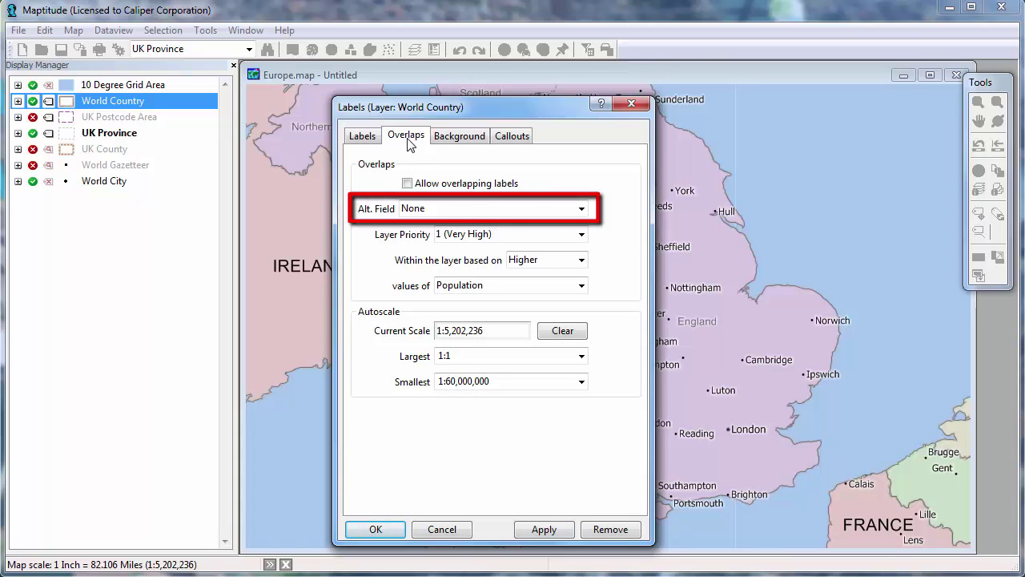
- Set the alternate label field to ISO3 and apply it to the map
{"action": "left_click", "coordinate": [468, 210]}
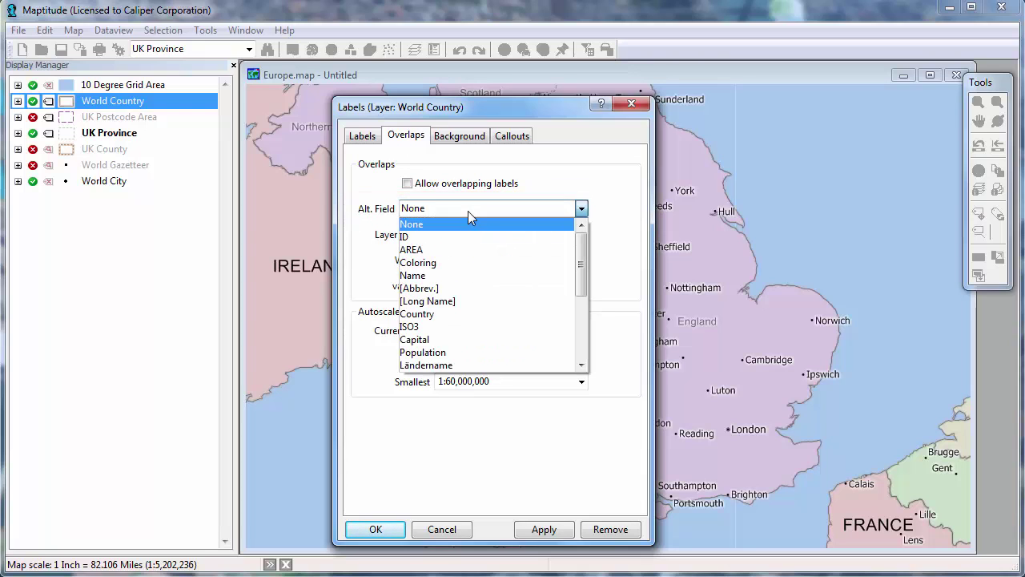
{"action": "left_click", "coordinate": [464, 329]}
{"action": "left_click", "coordinate": [544, 530]}
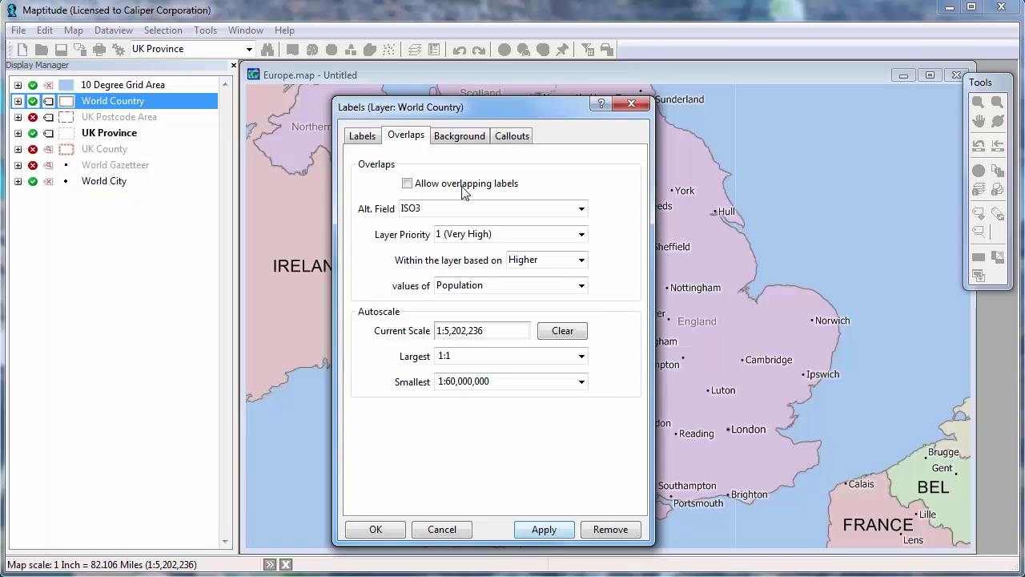
- Give country labels rounded-rectangle frames with a solid fill and apply
{"action": "left_click", "coordinate": [448, 134]}
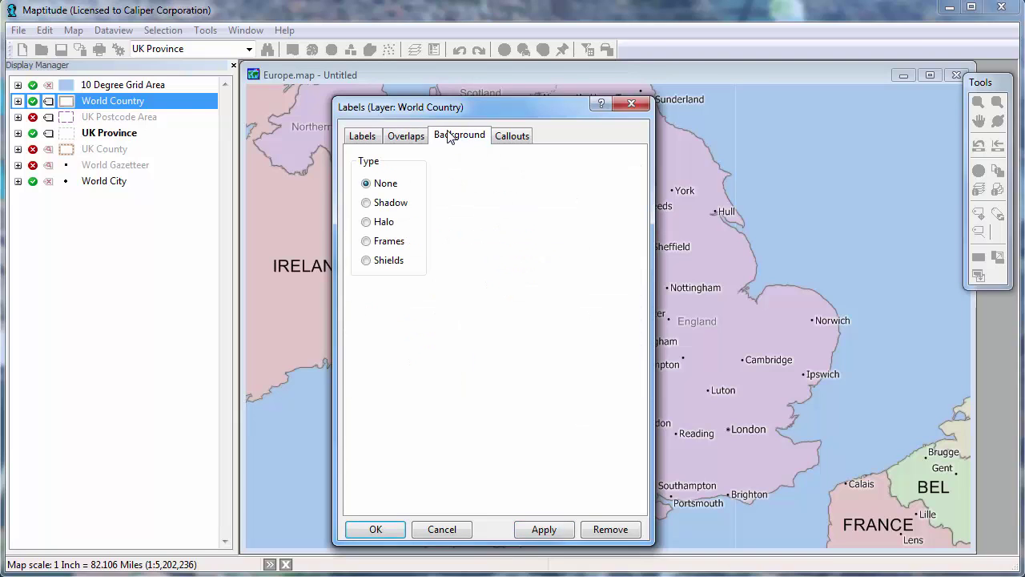
{"action": "left_click", "coordinate": [366, 260]}
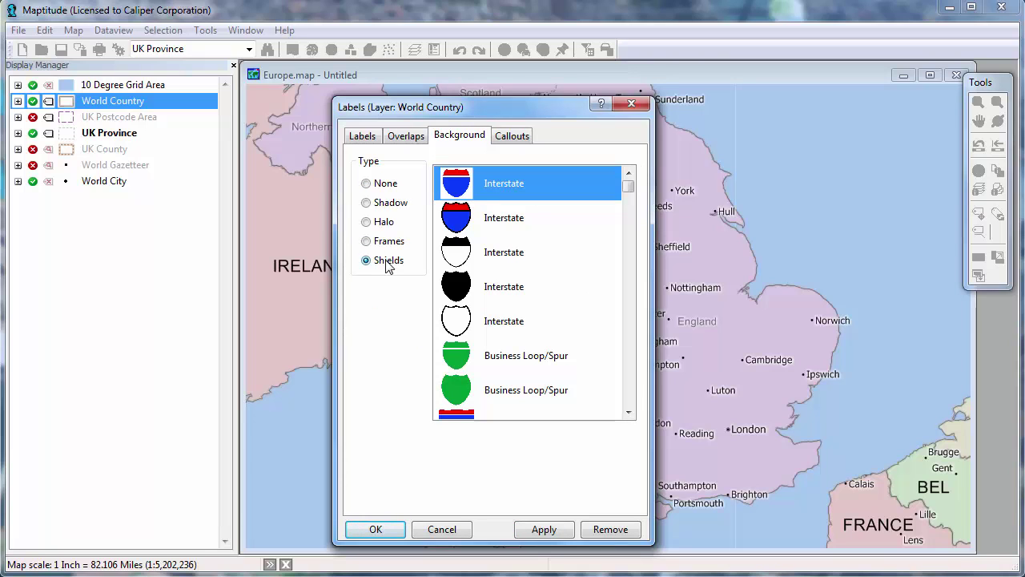
{"action": "left_click", "coordinate": [378, 243]}
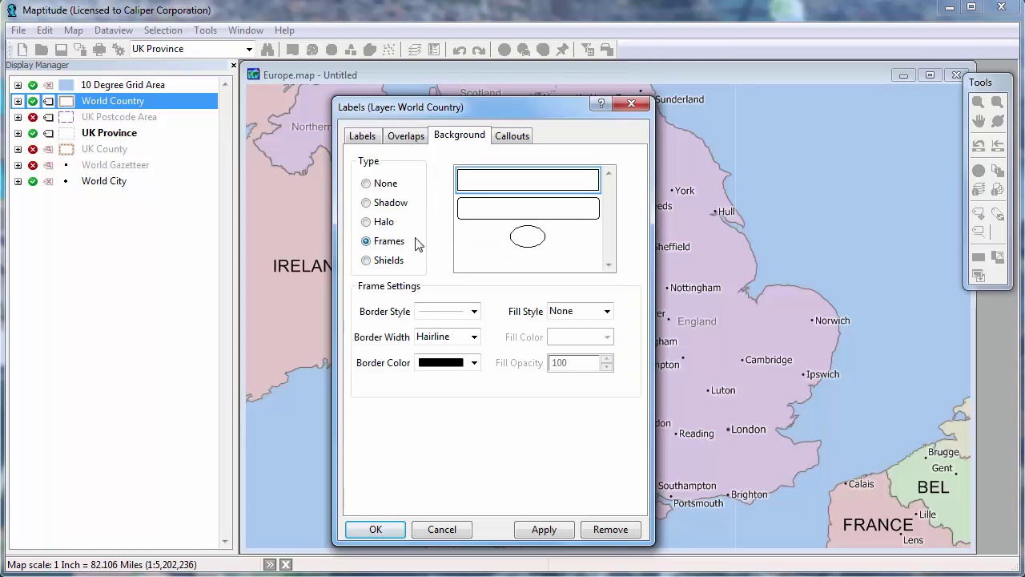
{"action": "left_click", "coordinate": [478, 210]}
{"action": "left_click", "coordinate": [579, 312]}
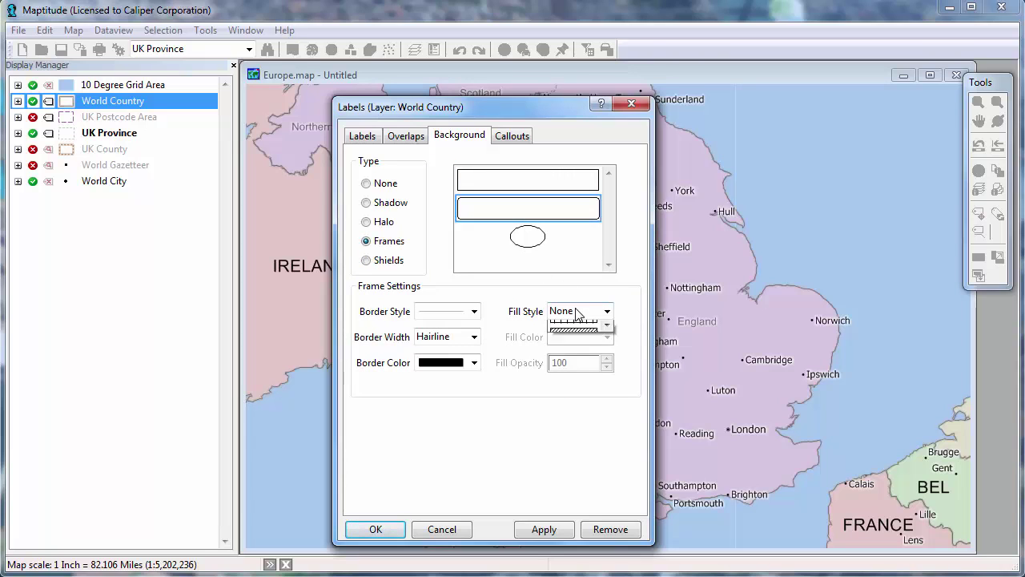
{"action": "left_click", "coordinate": [577, 339]}
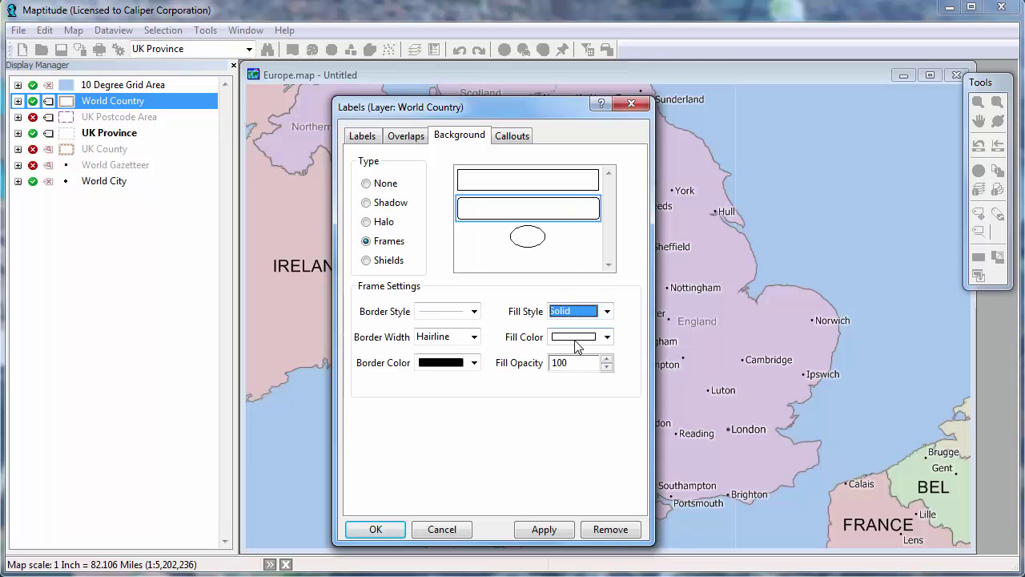
{"action": "left_click", "coordinate": [538, 531]}
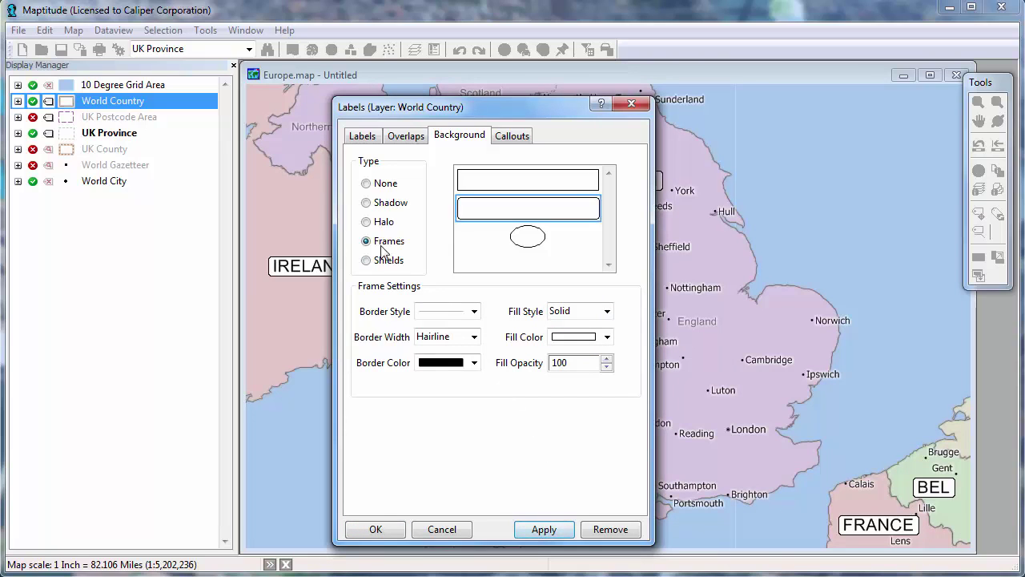
- Switch the label background to a halo with opacity 5 and confirm
{"action": "left_click", "coordinate": [366, 223]}
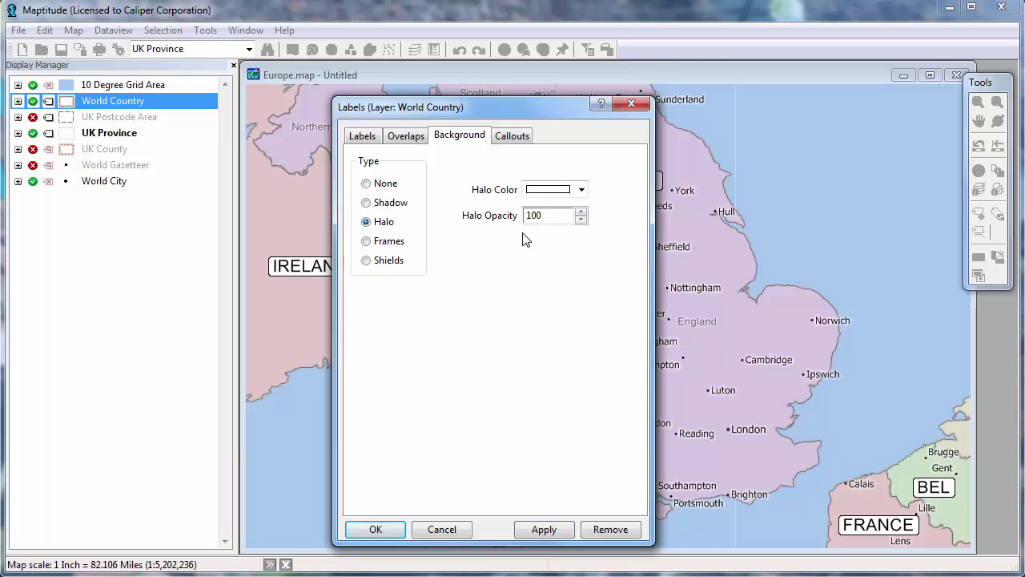
{"action": "left_click_drag", "start_coordinate": [543, 217], "coordinate": [524, 220]}
{"action": "type", "text": "5"}
{"action": "left_click", "coordinate": [375, 529]}
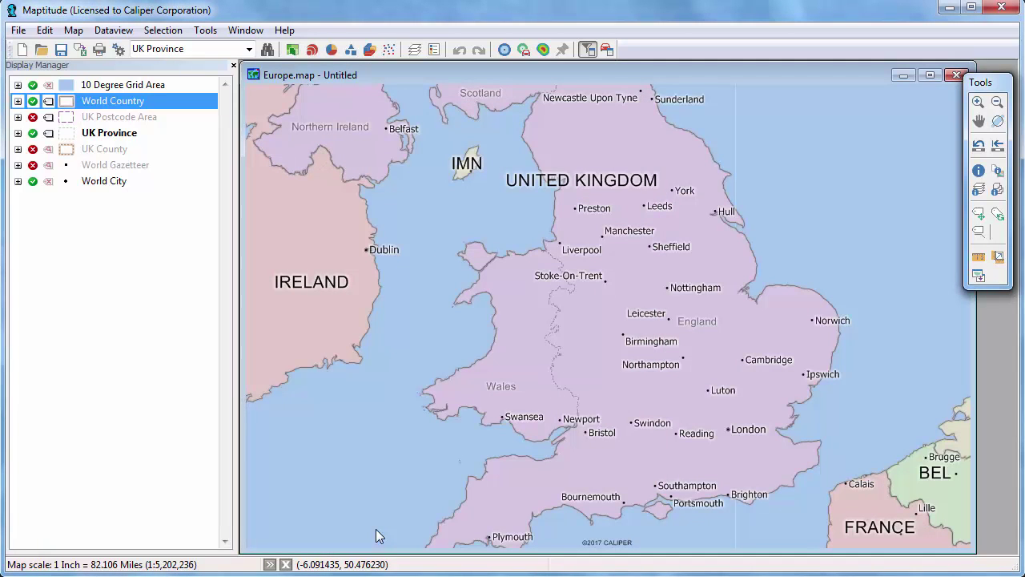
- Raise the UK Capital label size to 18 so London stands out
{"action": "left_click", "coordinate": [21, 182]}
{"action": "left_click", "coordinate": [18, 181]}
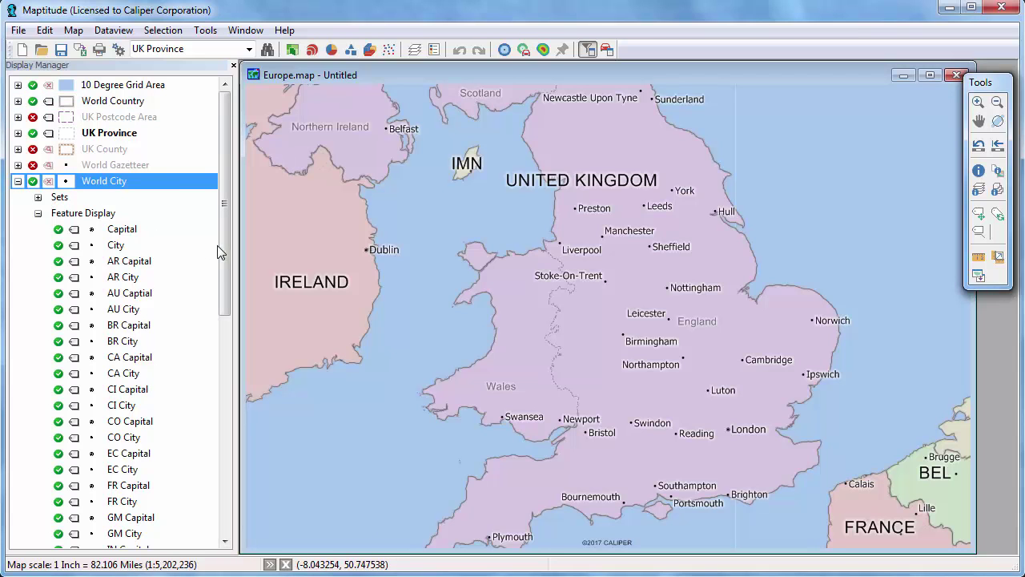
{"action": "left_click_drag", "start_coordinate": [221, 252], "coordinate": [241, 468]}
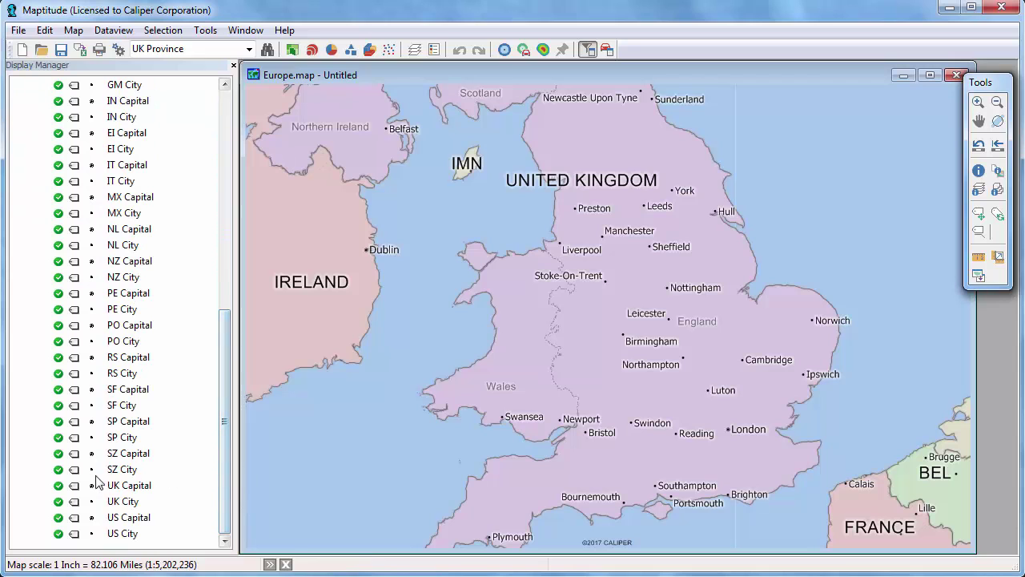
{"action": "left_click", "coordinate": [74, 485]}
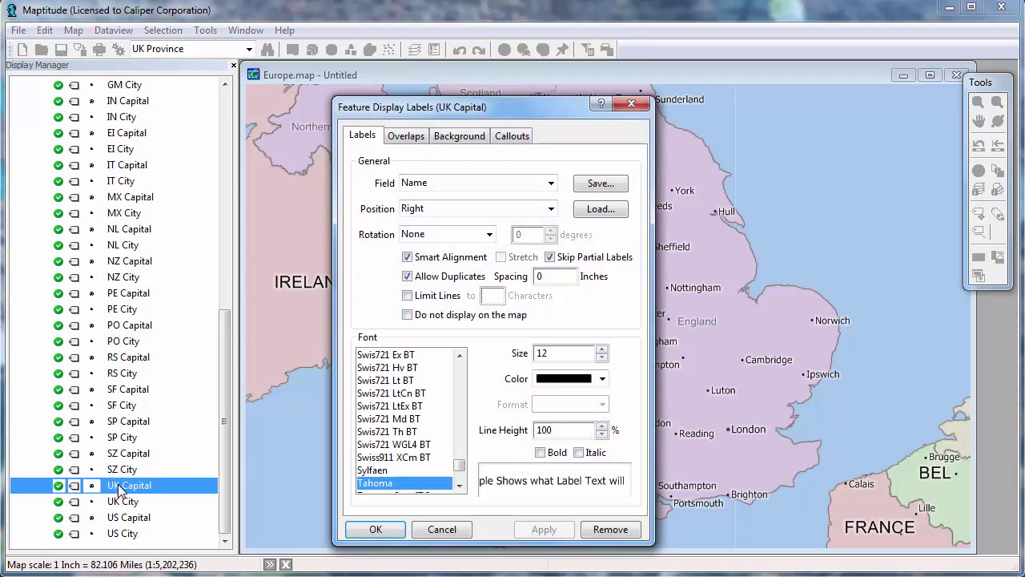
{"action": "left_click", "coordinate": [601, 349]}
{"action": "left_click", "coordinate": [602, 349]}
{"action": "left_click", "coordinate": [602, 350]}
{"action": "left_click", "coordinate": [364, 529]}
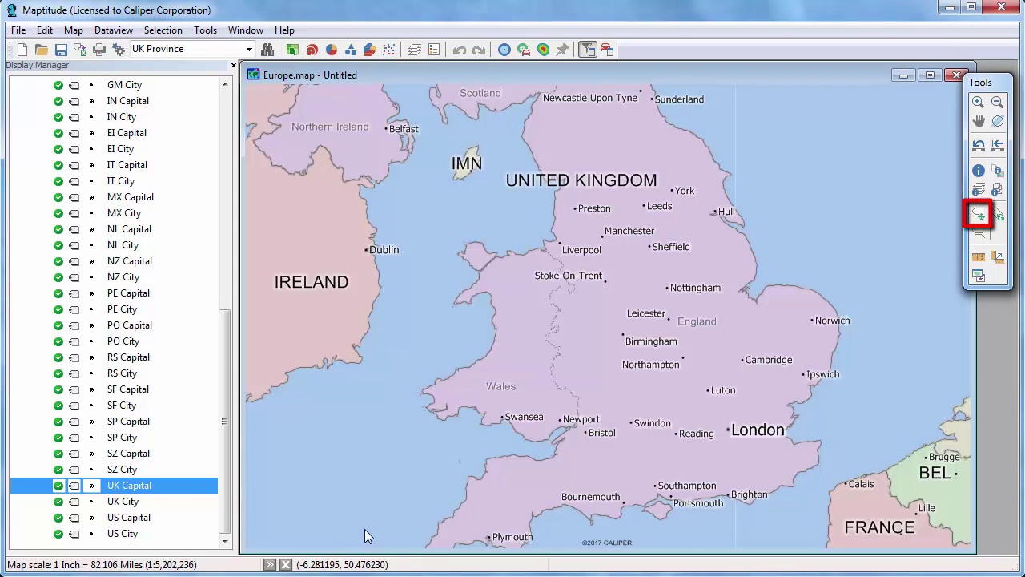
- Move the UNITED KINGDOM label near Luton and shrink the ISLE OF MAN label to 14
{"action": "left_click", "coordinate": [984, 216]}
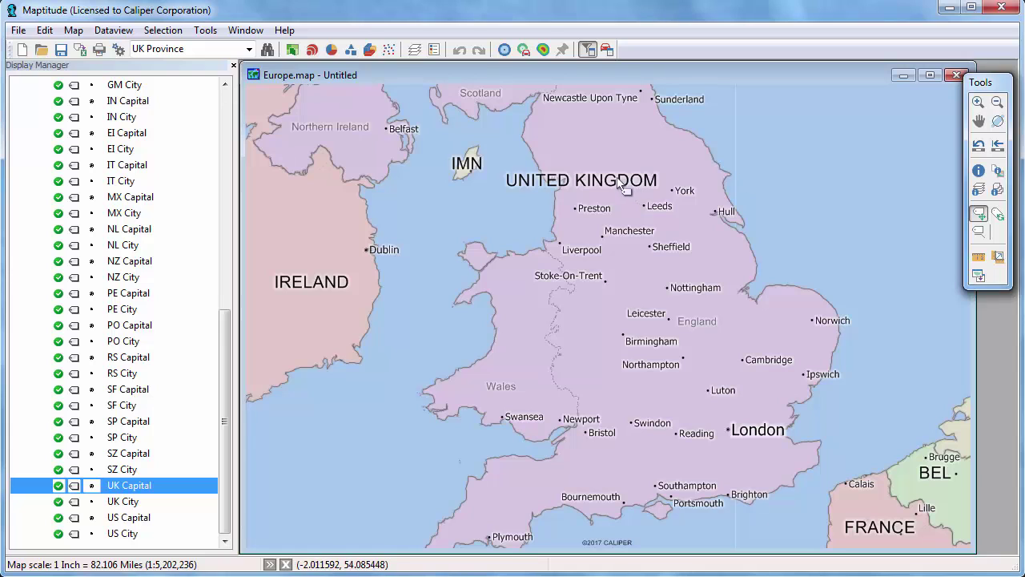
{"action": "left_click_drag", "start_coordinate": [693, 366], "coordinate": [663, 397]}
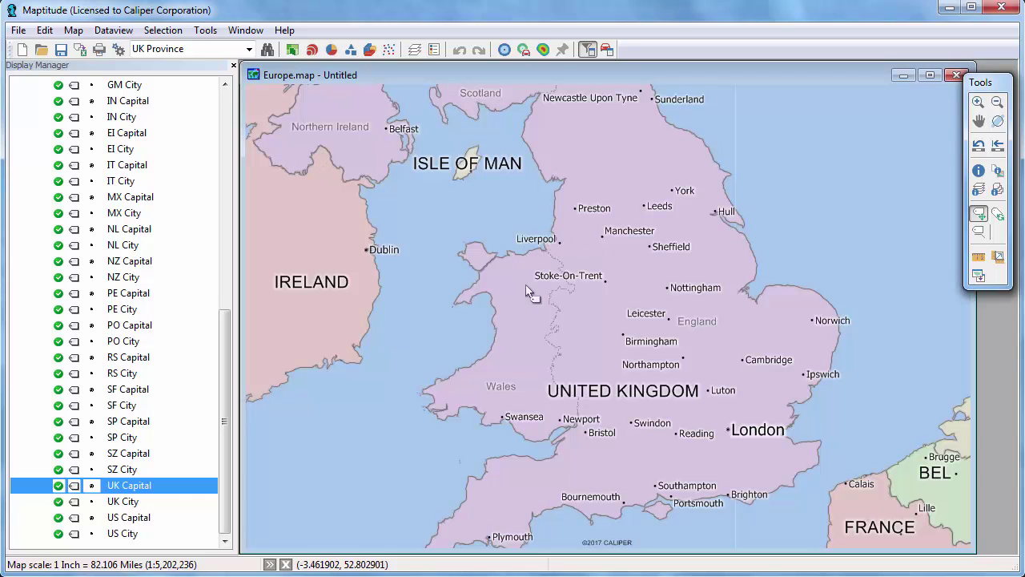
{"action": "left_click", "coordinate": [497, 165]}
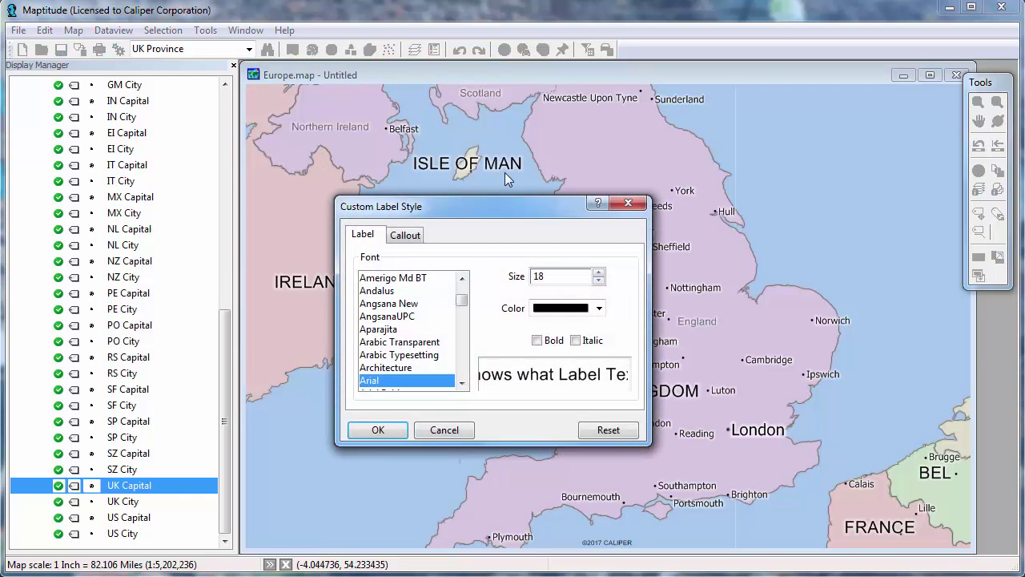
{"action": "left_click", "coordinate": [598, 281]}
{"action": "left_click", "coordinate": [598, 281]}
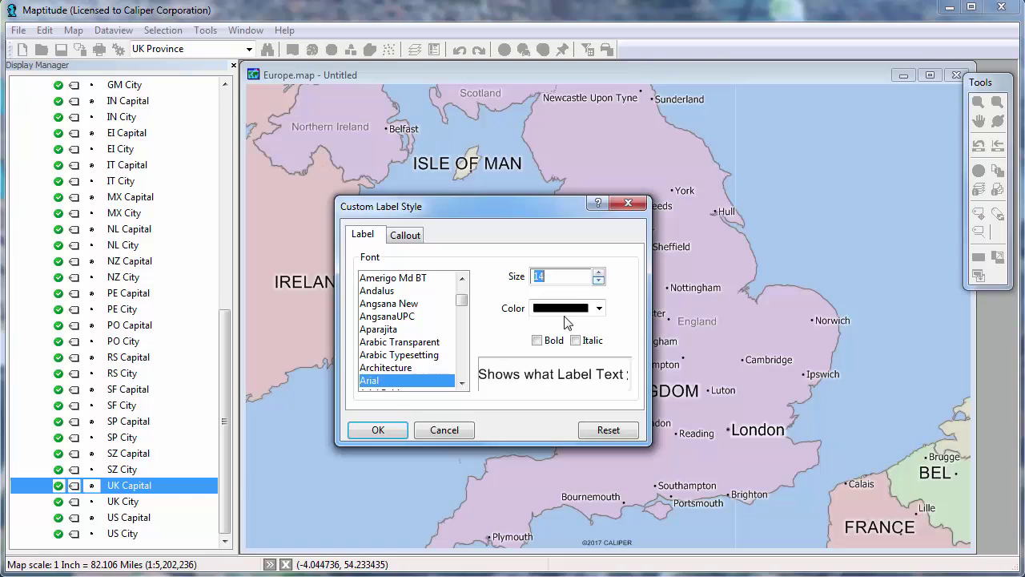
{"action": "left_click", "coordinate": [379, 430]}
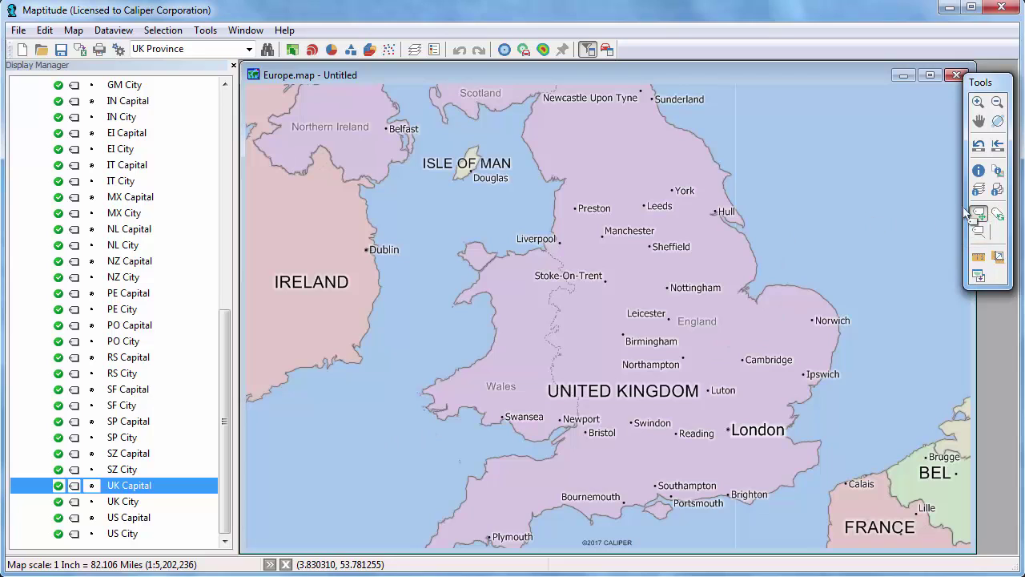
- Pull the ISLE OF MAN label into the sea with a callout line and suppress the Scotland label
{"action": "left_click", "coordinate": [977, 233]}
{"action": "left_click", "coordinate": [490, 181]}
{"action": "left_click_drag", "start_coordinate": [489, 181], "coordinate": [474, 213]}
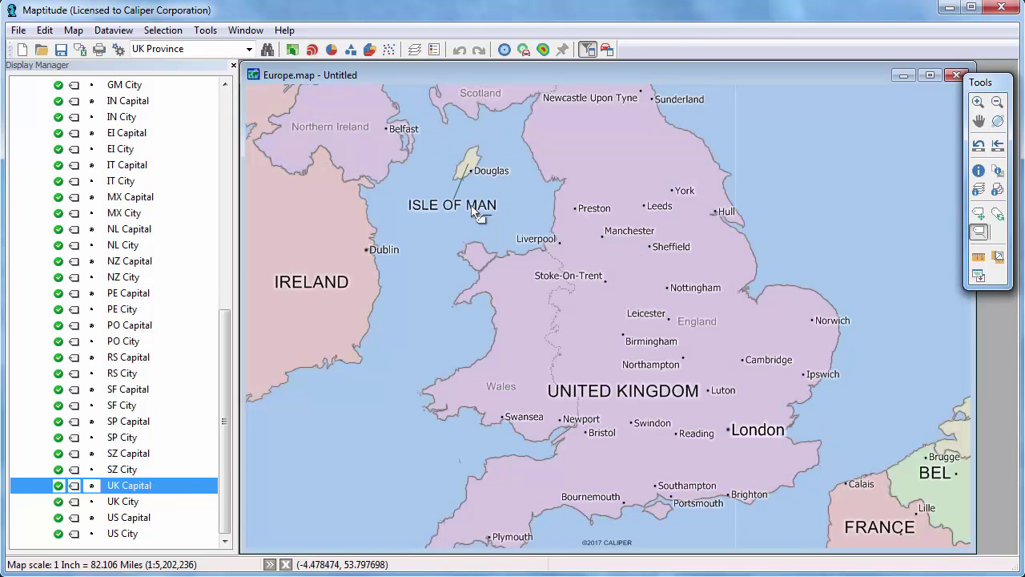
{"action": "right_click", "coordinate": [489, 95]}
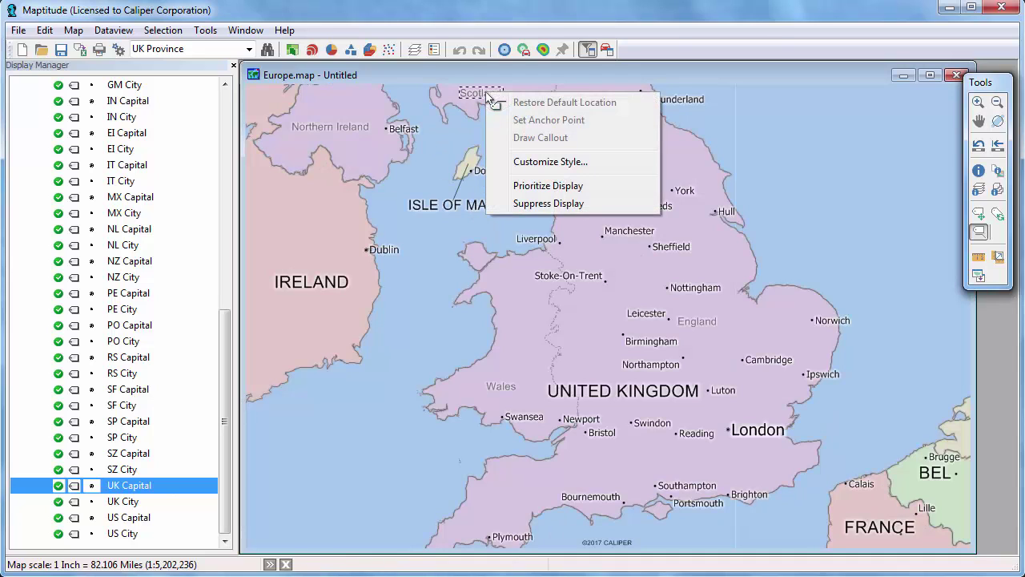
{"action": "left_click", "coordinate": [549, 204]}
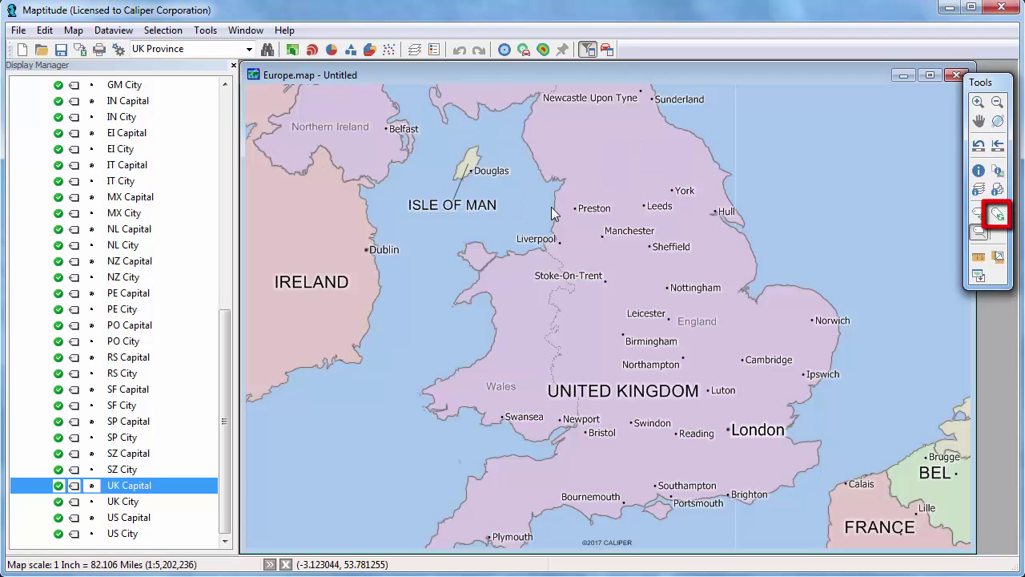
- Rotate the UNITED KINGDOM label diagonally, then restore its default location
{"action": "left_click", "coordinate": [997, 213]}
{"action": "left_click_drag", "start_coordinate": [659, 394], "coordinate": [649, 417]}
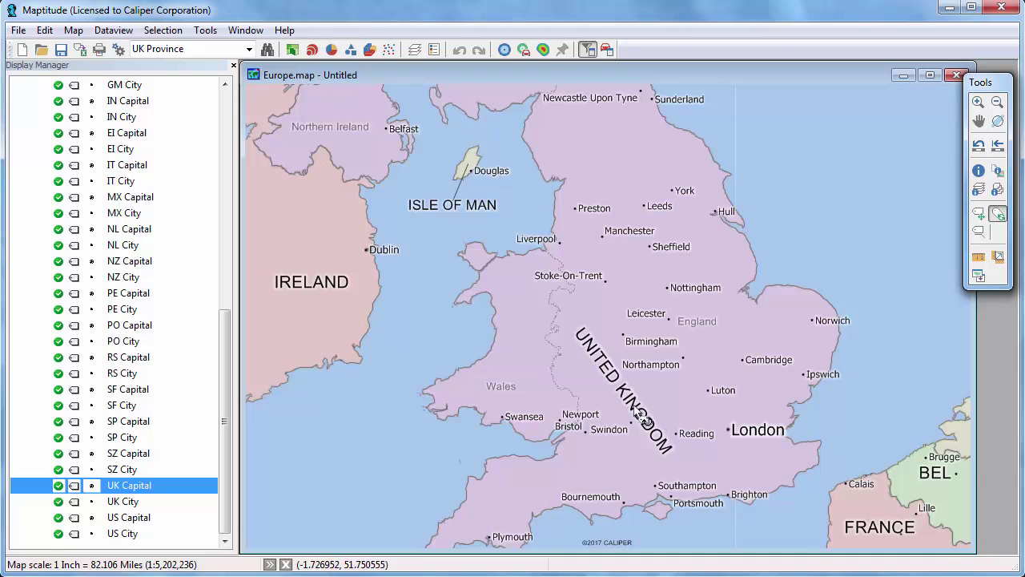
{"action": "right_click", "coordinate": [643, 417]}
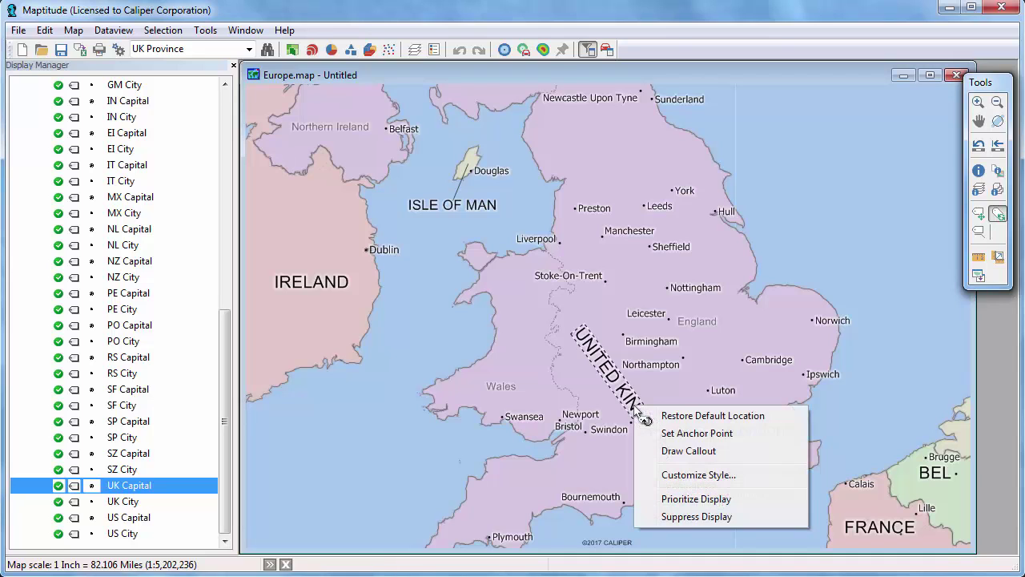
{"action": "left_click", "coordinate": [689, 415]}
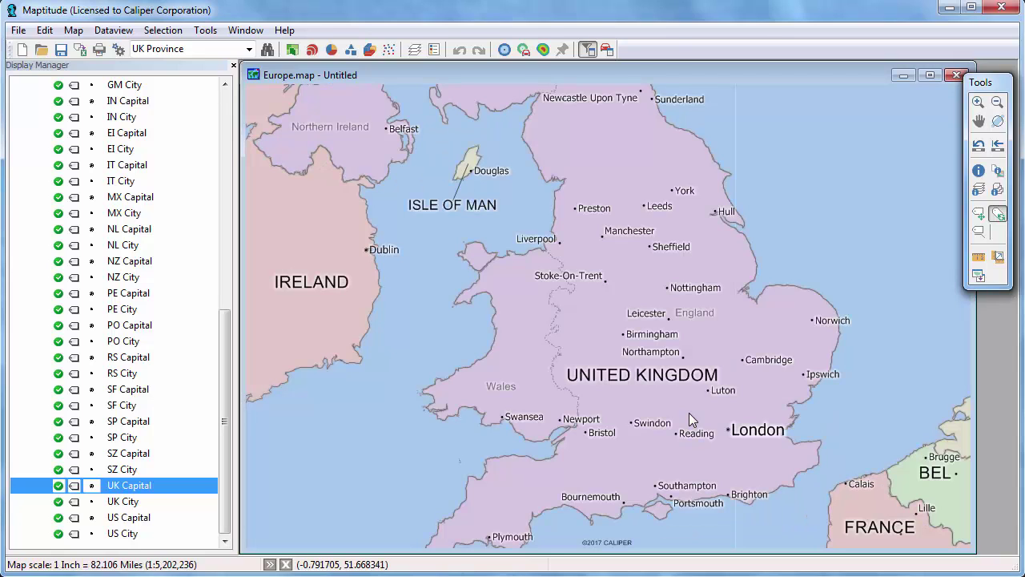
- Display the UK Postcode Area layer and hide the World City layer
{"action": "left_click", "coordinate": [225, 103]}
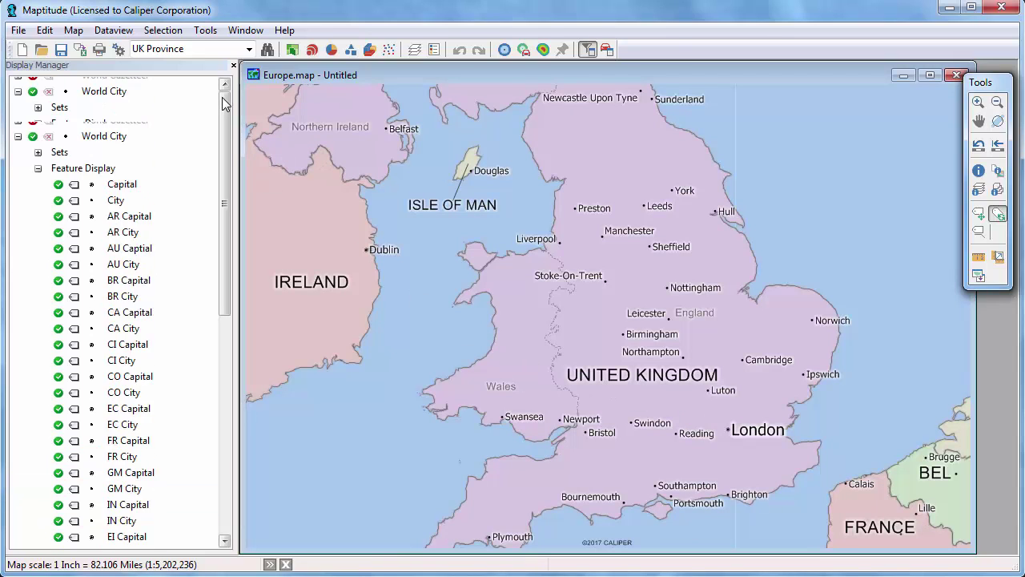
{"action": "left_click", "coordinate": [17, 181]}
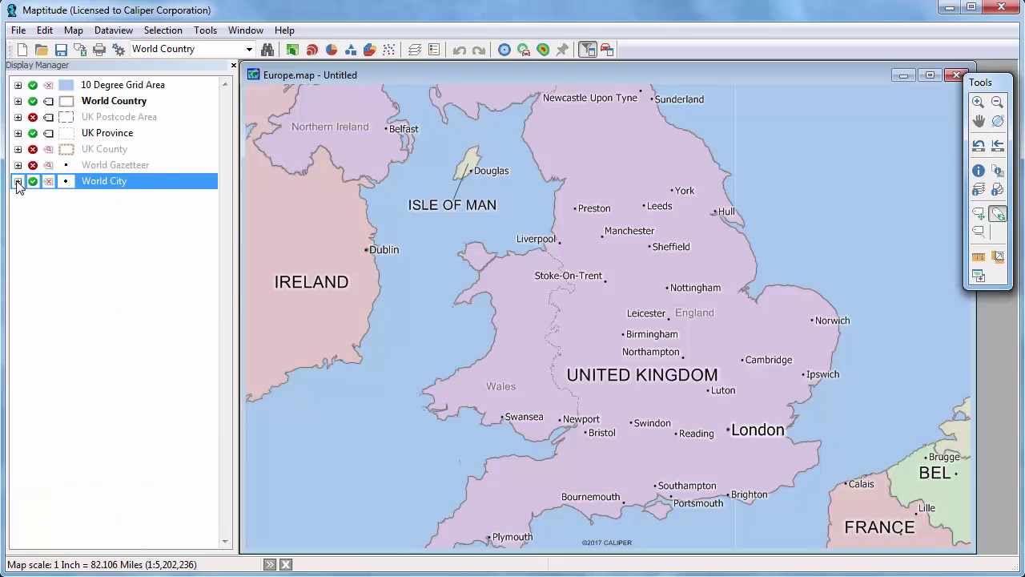
{"action": "left_click", "coordinate": [33, 117]}
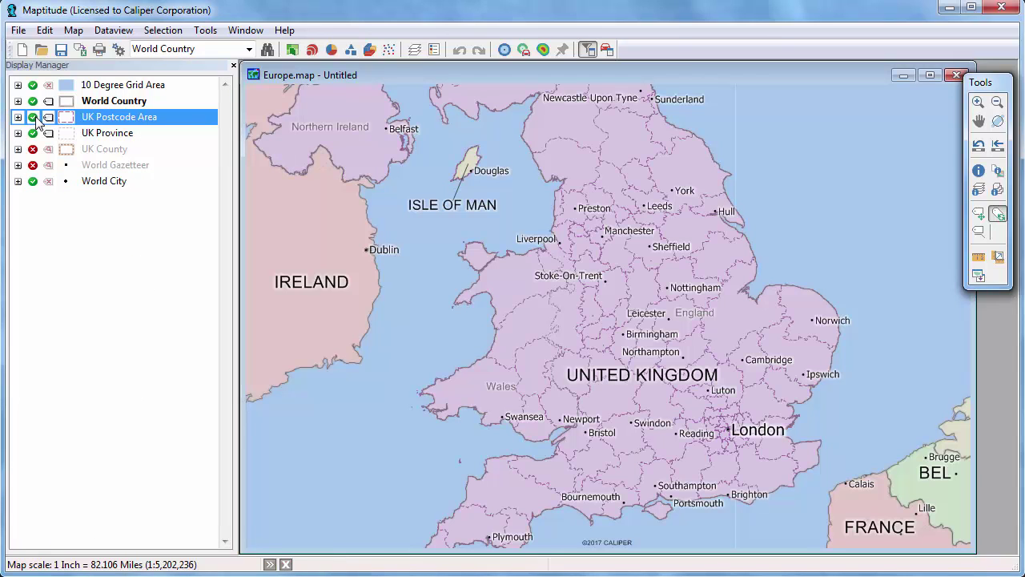
{"action": "left_click", "coordinate": [33, 181]}
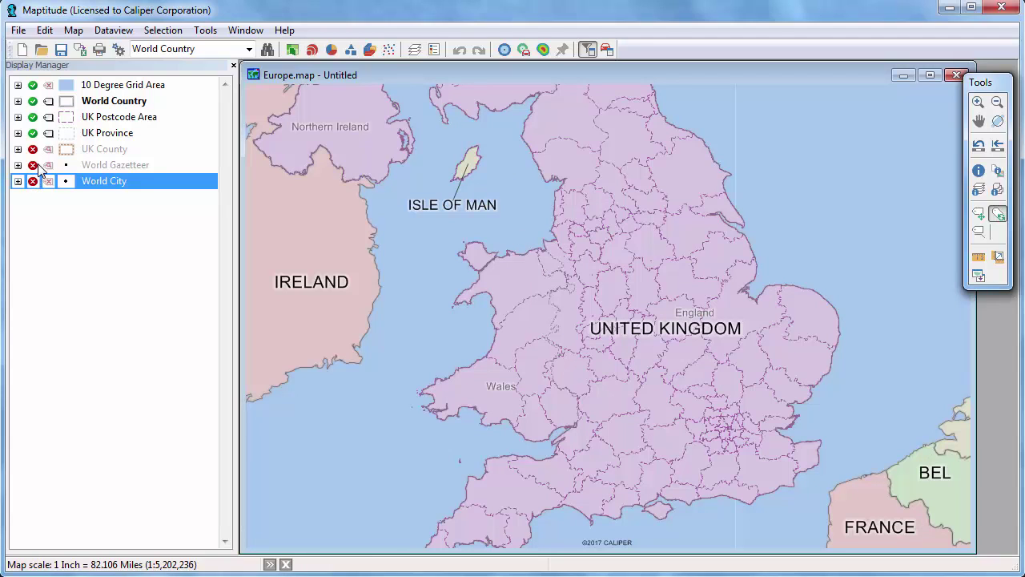
- Label the UK postcode areas by the Customers field, then reopen their label settings
{"action": "left_click", "coordinate": [49, 117]}
{"action": "left_click", "coordinate": [475, 187]}
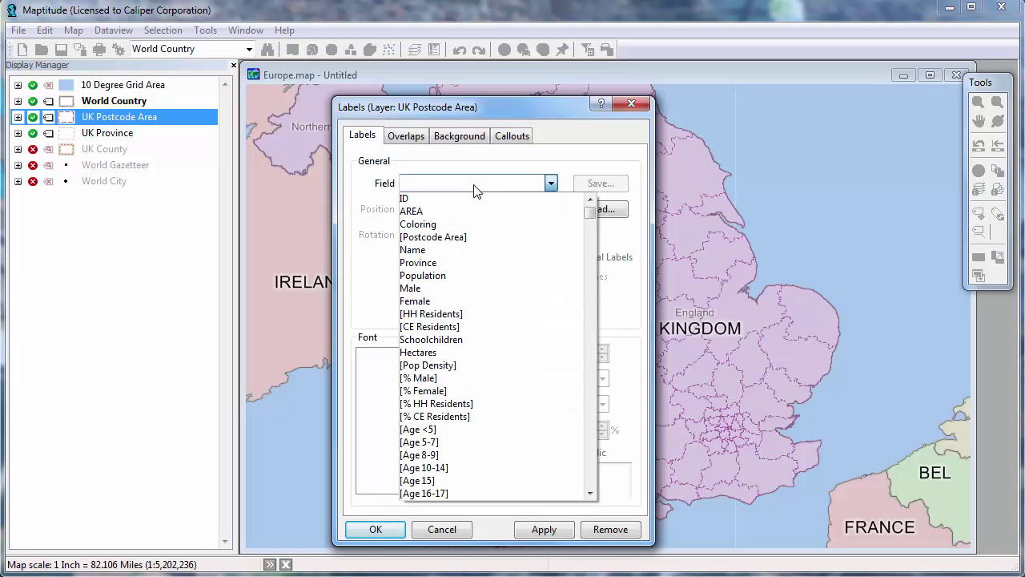
{"action": "left_click_drag", "start_coordinate": [589, 213], "coordinate": [589, 481]}
{"action": "left_click", "coordinate": [497, 468]}
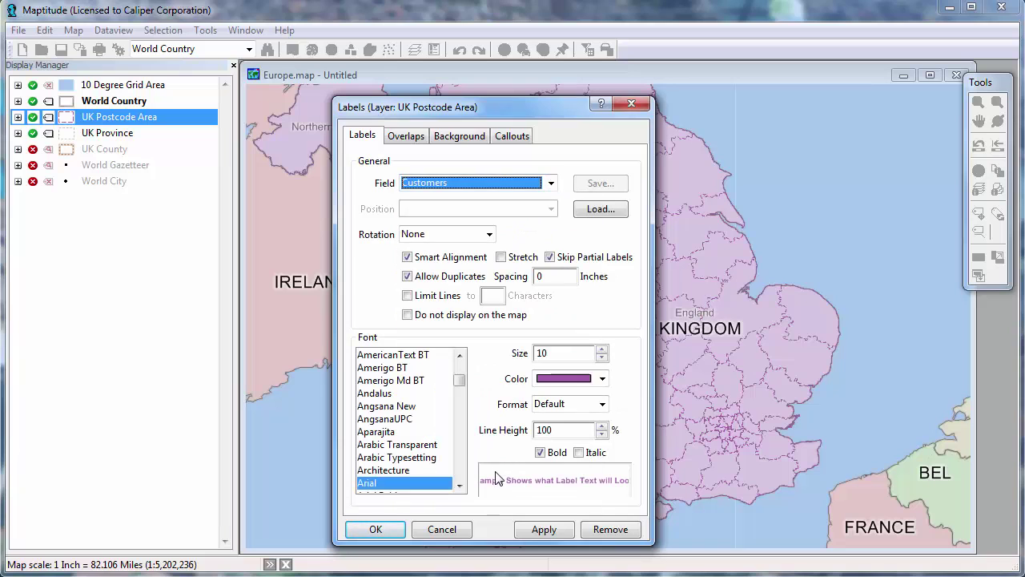
{"action": "left_click", "coordinate": [395, 530]}
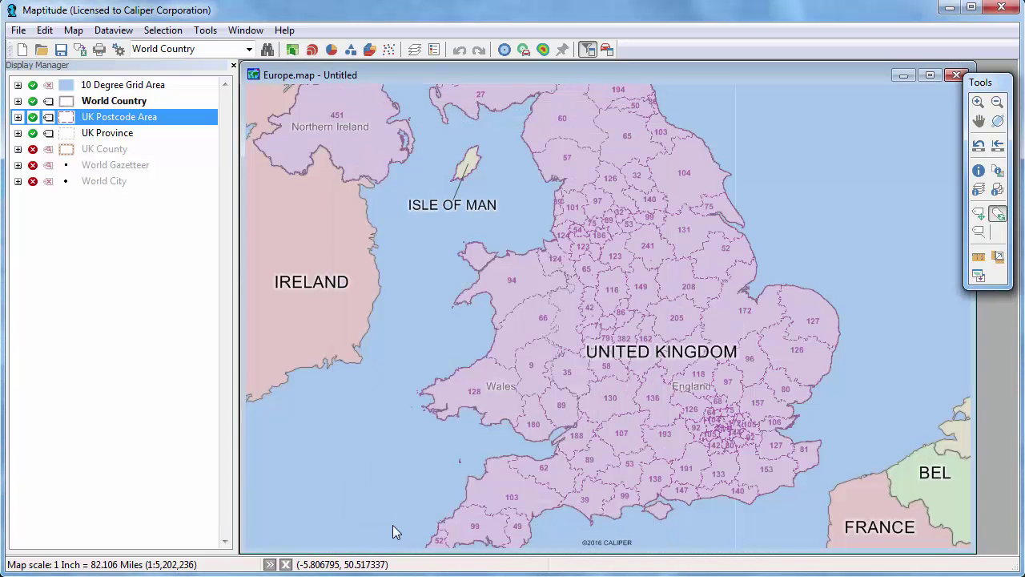
{"action": "left_click", "coordinate": [51, 119]}
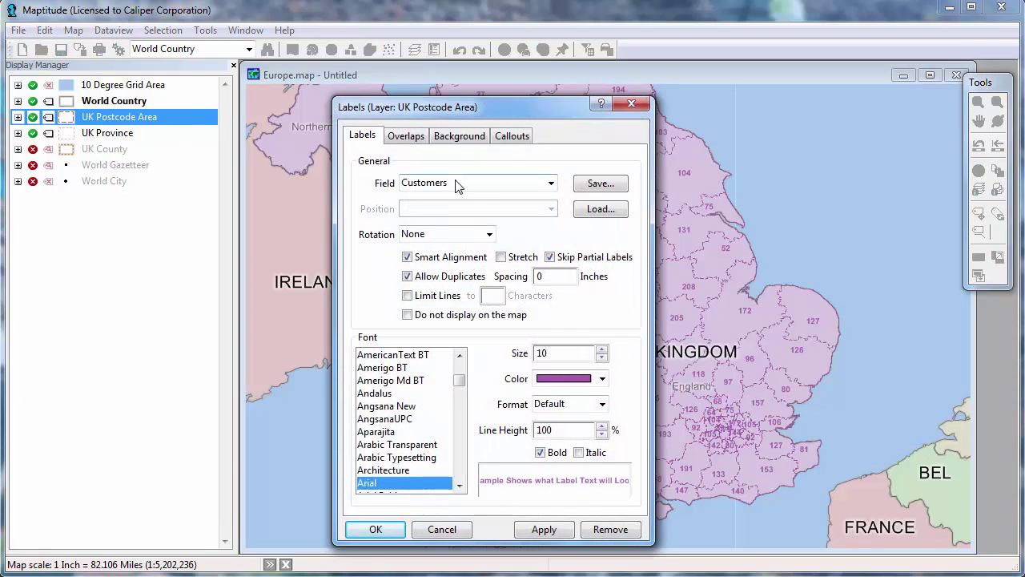
- Label postcode areas with Sales formatted as £12,345, then reopen the Labels dialog
{"action": "left_click", "coordinate": [458, 185]}
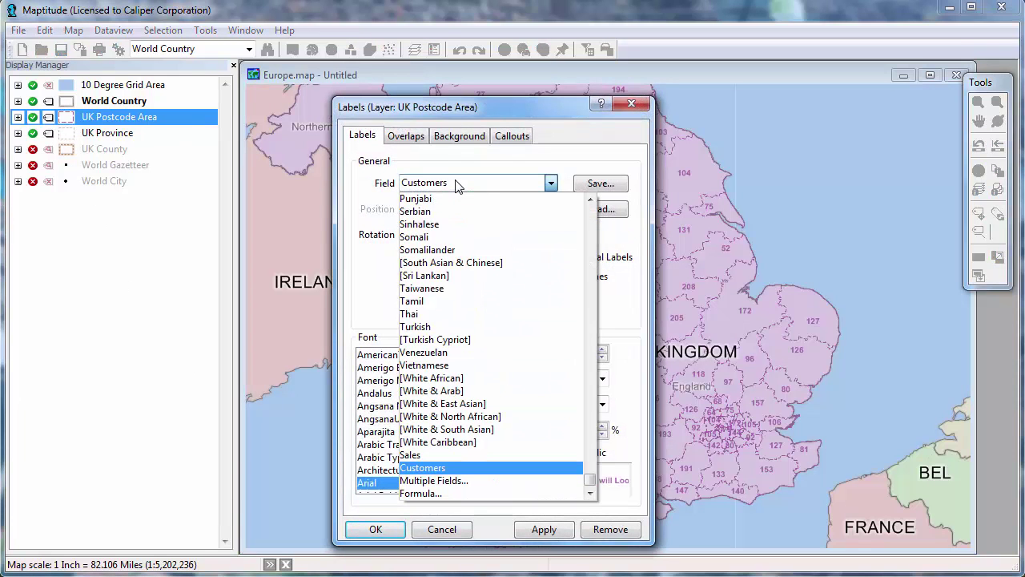
{"action": "left_click", "coordinate": [439, 455]}
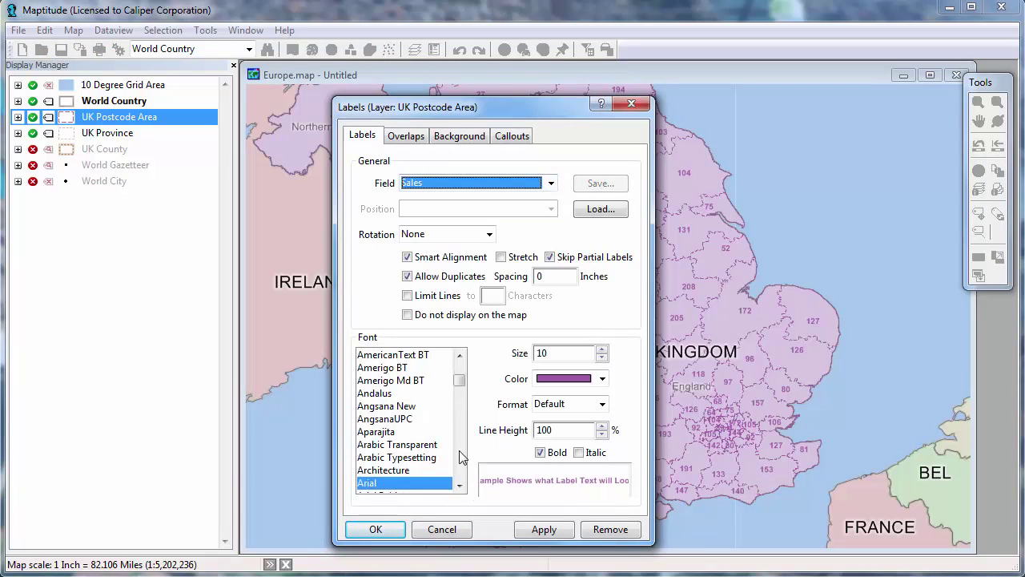
{"action": "left_click", "coordinate": [549, 407]}
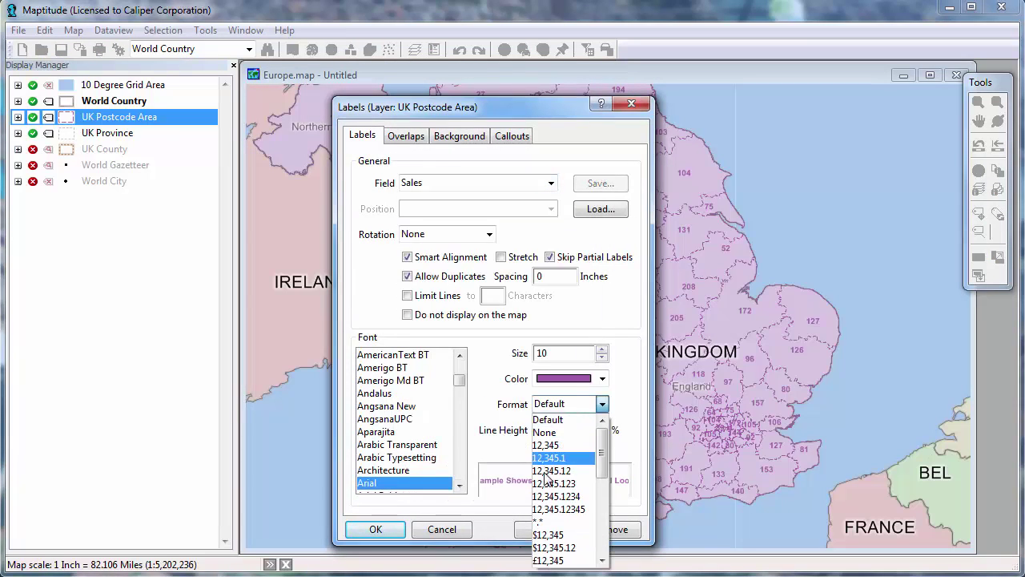
{"action": "left_click", "coordinate": [554, 560]}
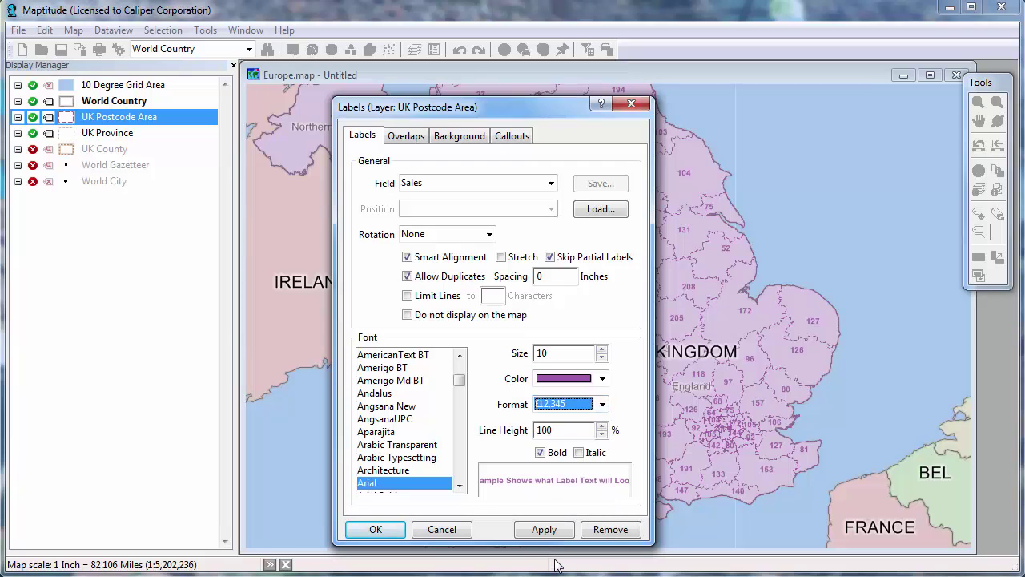
{"action": "left_click", "coordinate": [390, 531]}
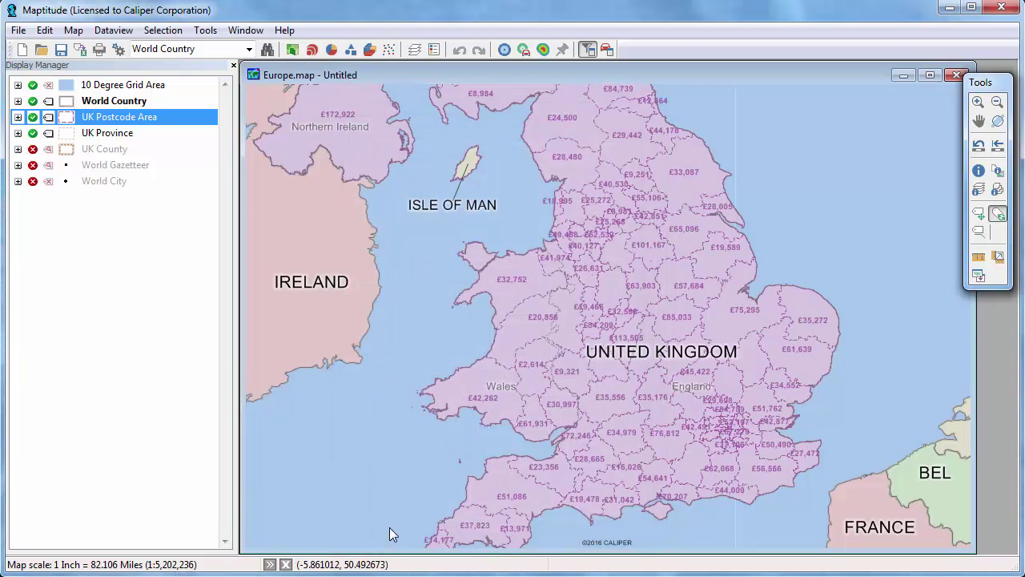
{"action": "left_click", "coordinate": [50, 116]}
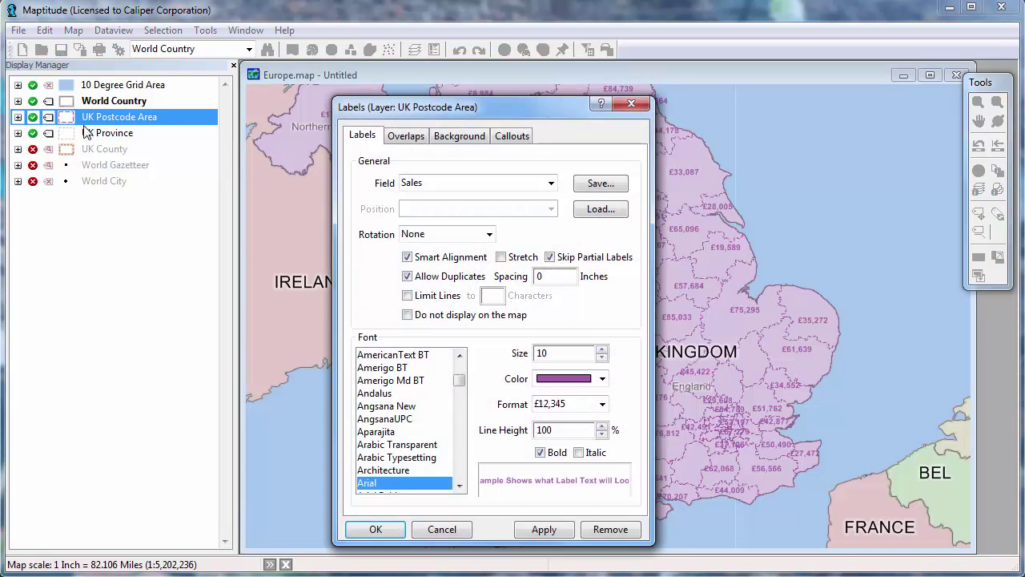
- Make the label a Multiple Fields label combining [Postcode Area] and Population
{"action": "left_click", "coordinate": [418, 185]}
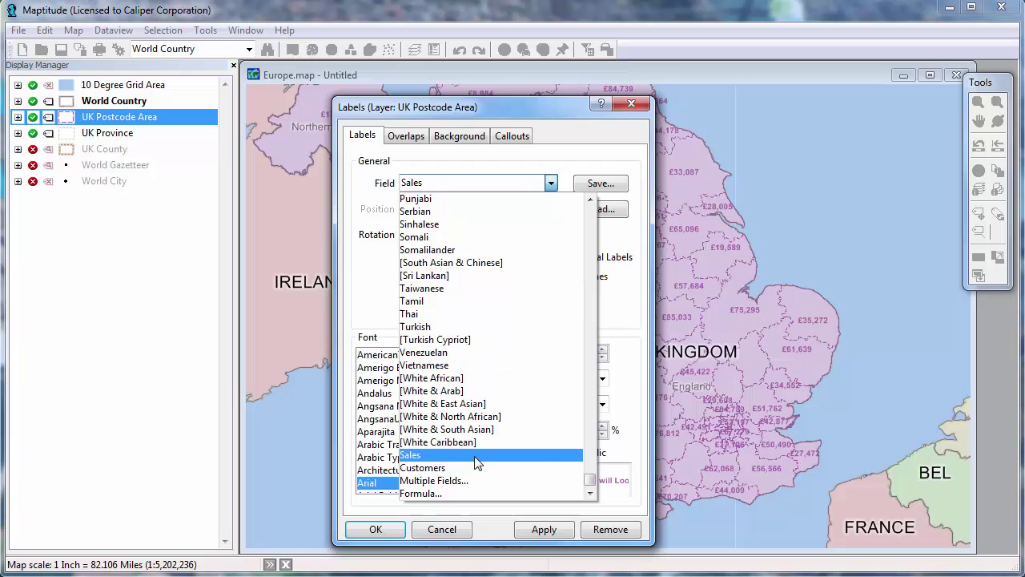
{"action": "left_click", "coordinate": [476, 481]}
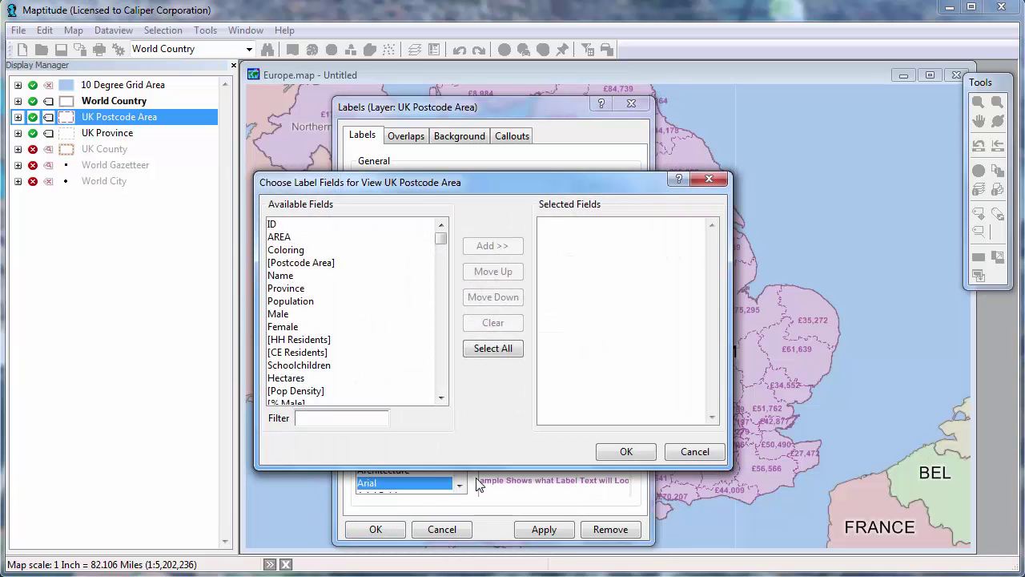
{"action": "left_click", "coordinate": [313, 263]}
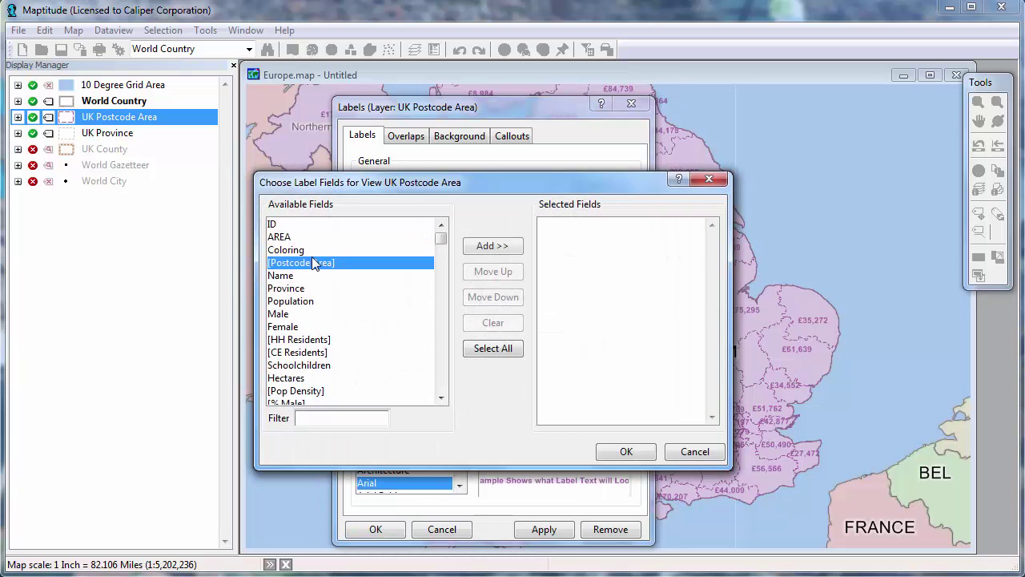
{"action": "left_click", "coordinate": [320, 301], "text": "ctrl"}
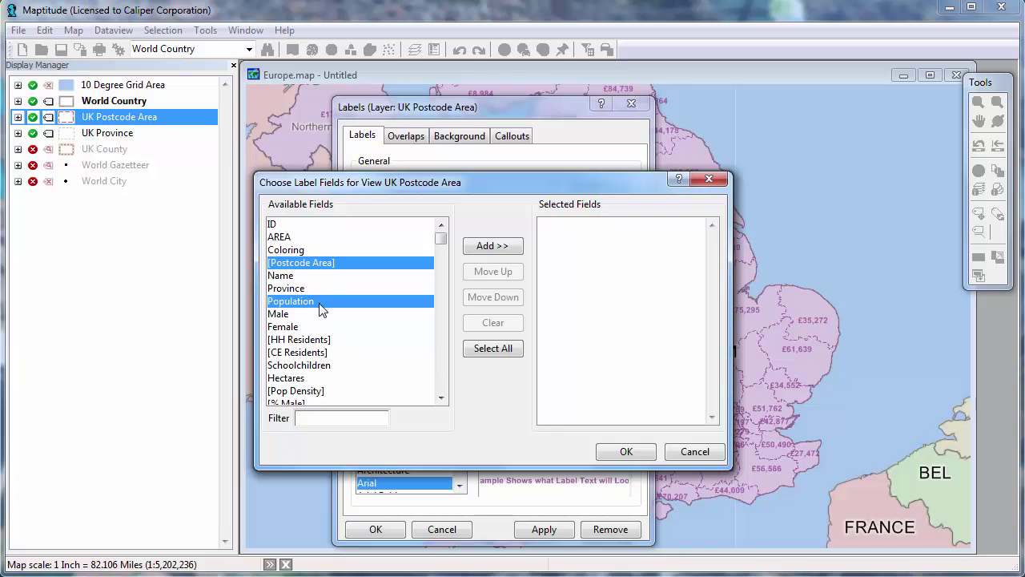
{"action": "left_click", "coordinate": [493, 246]}
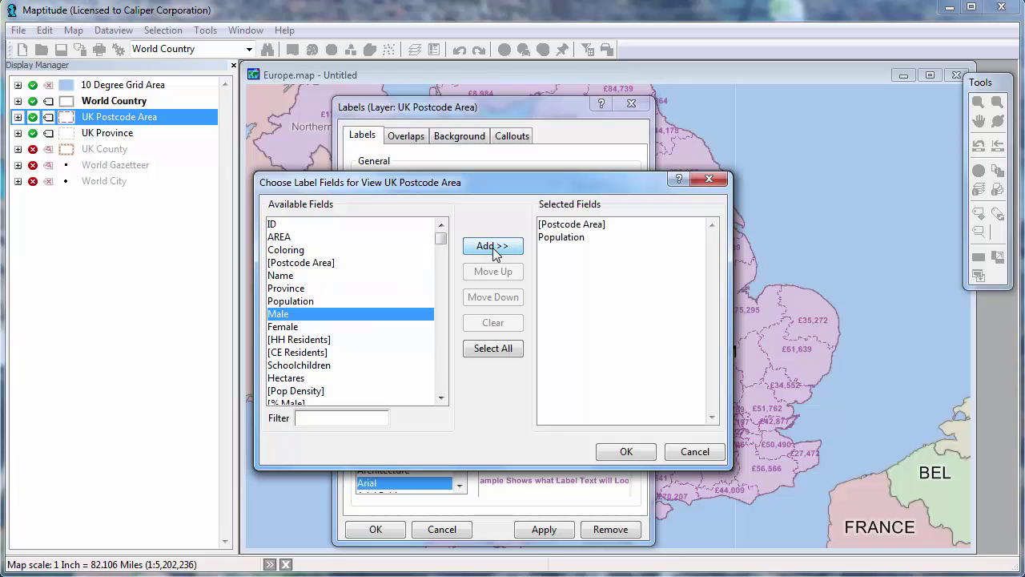
{"action": "left_click", "coordinate": [625, 451]}
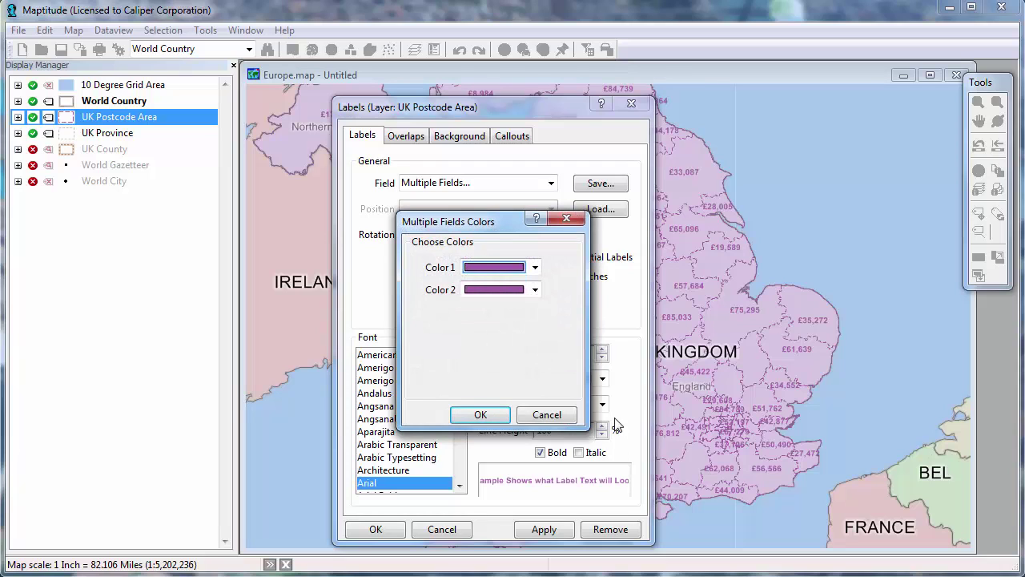
- Set the second label field's colour to red
{"action": "left_click", "coordinate": [535, 289]}
{"action": "left_click_drag", "start_coordinate": [534, 362], "coordinate": [529, 314]}
{"action": "left_click", "coordinate": [521, 372]}
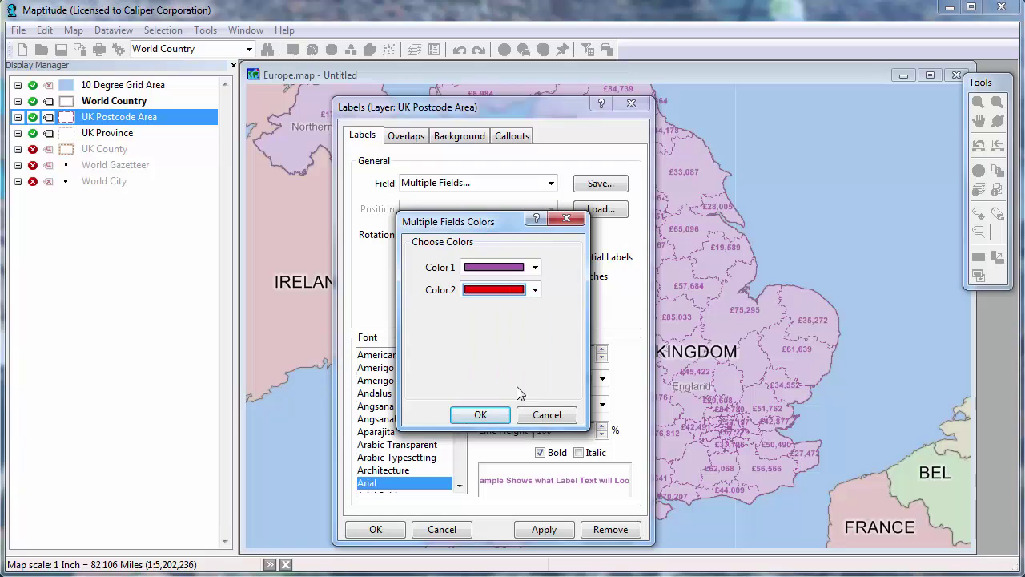
{"action": "left_click", "coordinate": [479, 414]}
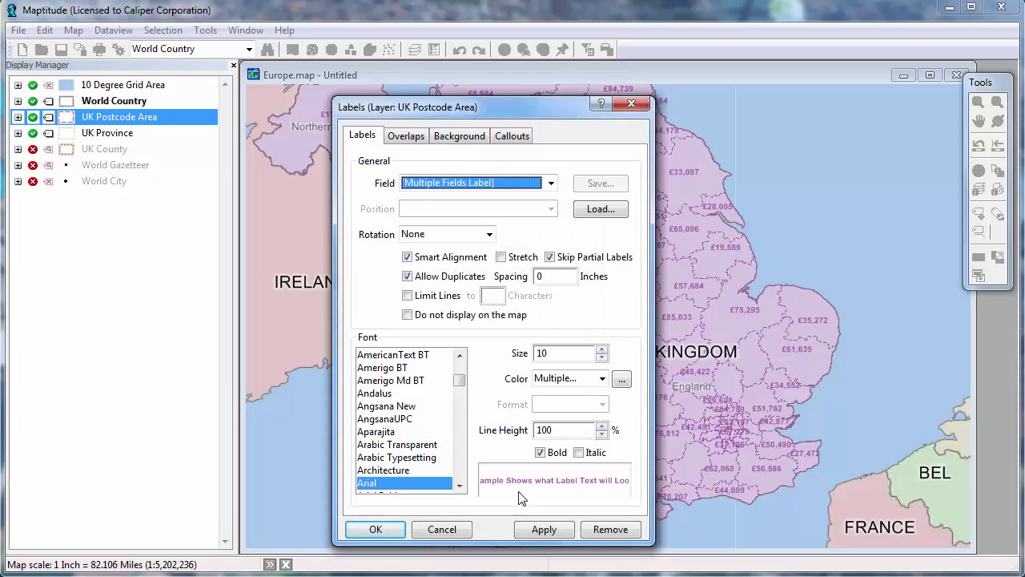
- Apply the two-field labels, set line height to 95%, and go to Background options
{"action": "left_click", "coordinate": [543, 529]}
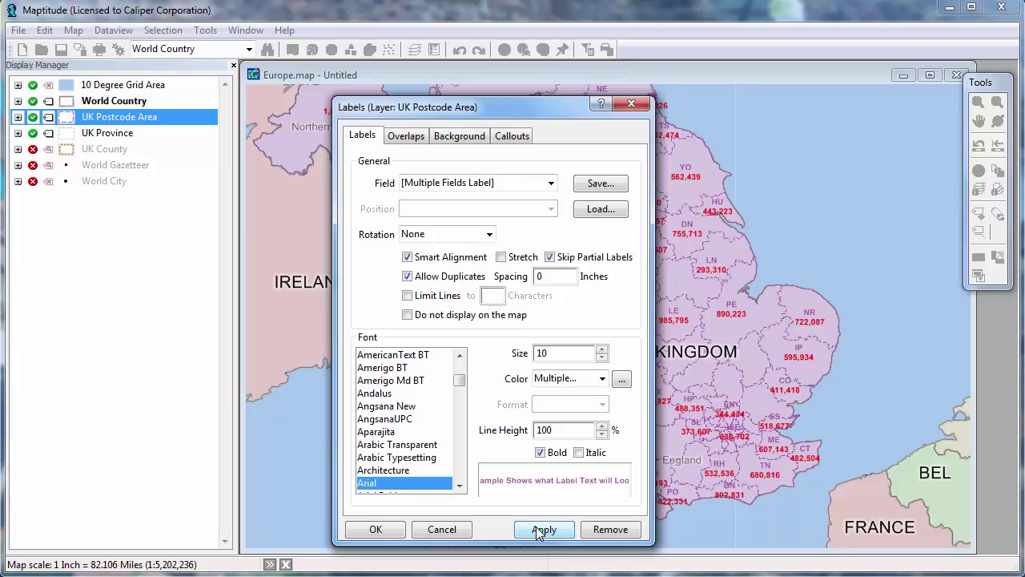
{"action": "left_click", "coordinate": [601, 435]}
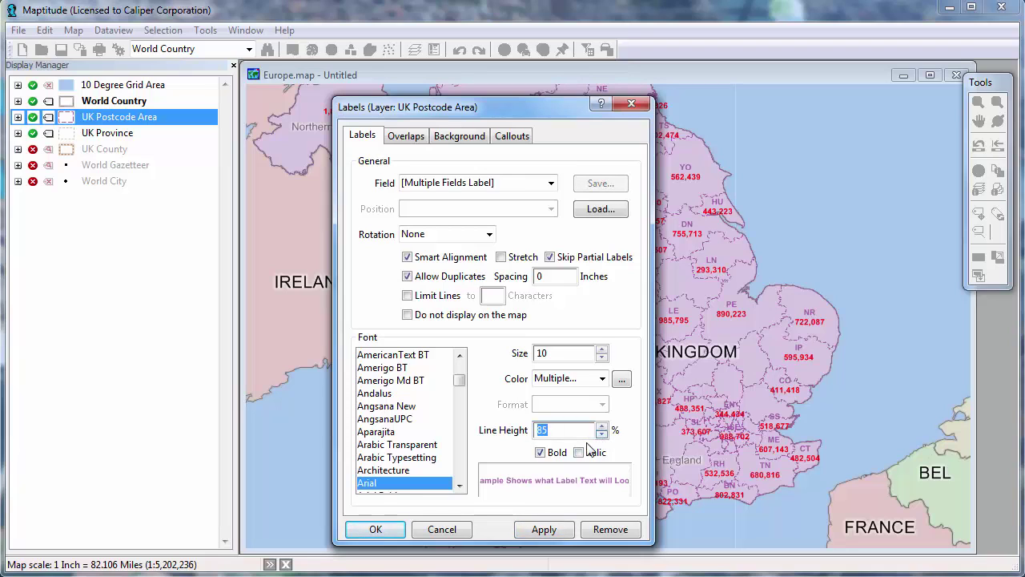
{"action": "left_click", "coordinate": [458, 141]}
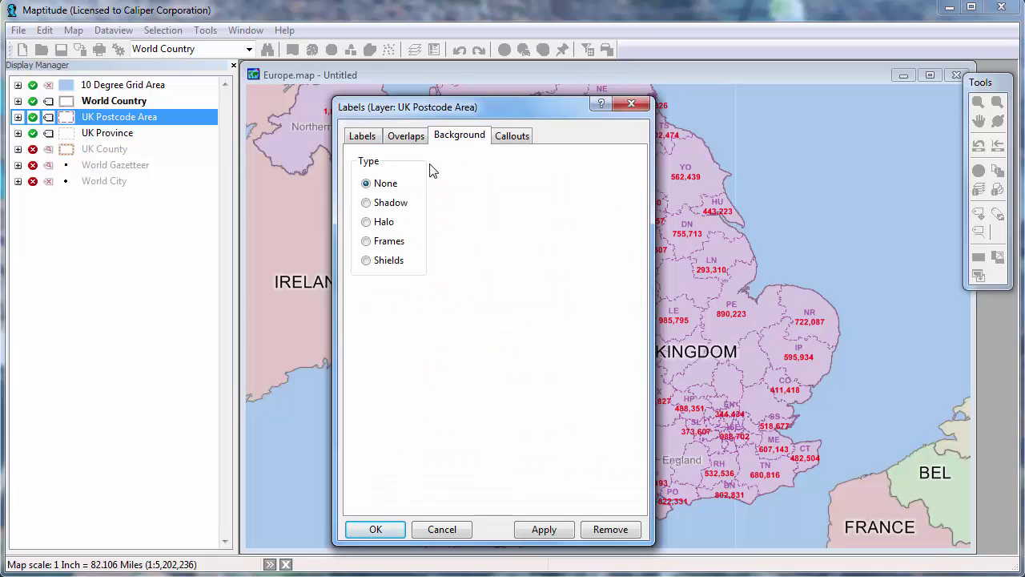